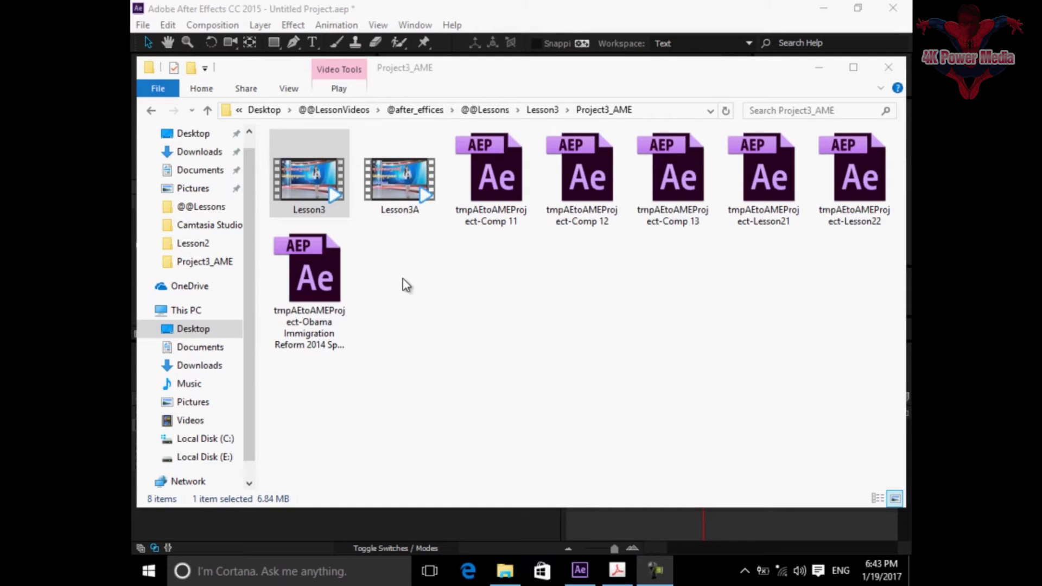
left_click(312, 167)
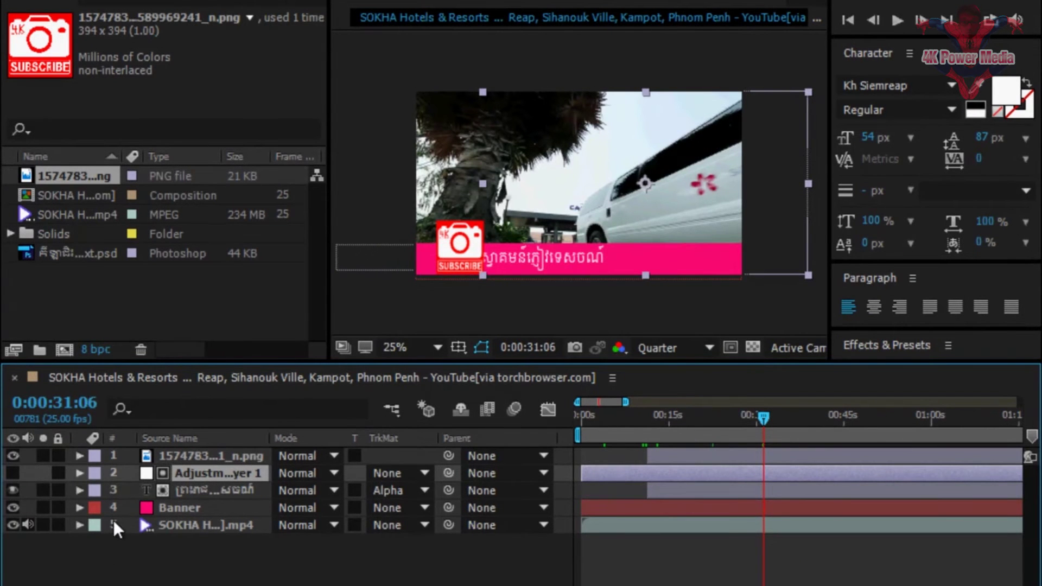
Delete all existing items from the project, including the Solids folder and its contents.
left_click_drag(70, 294, 201, 149)
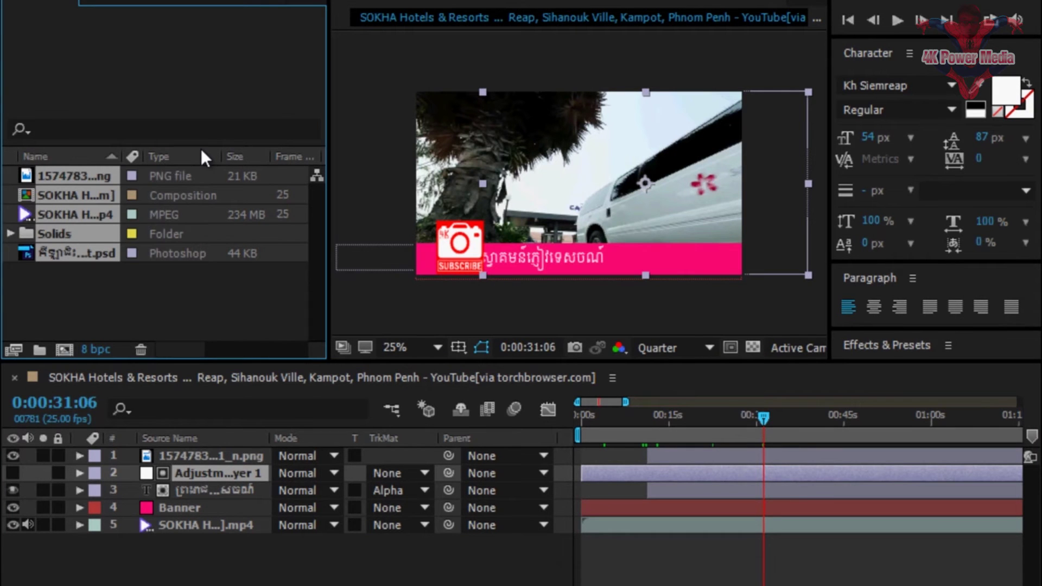
key("Delete")
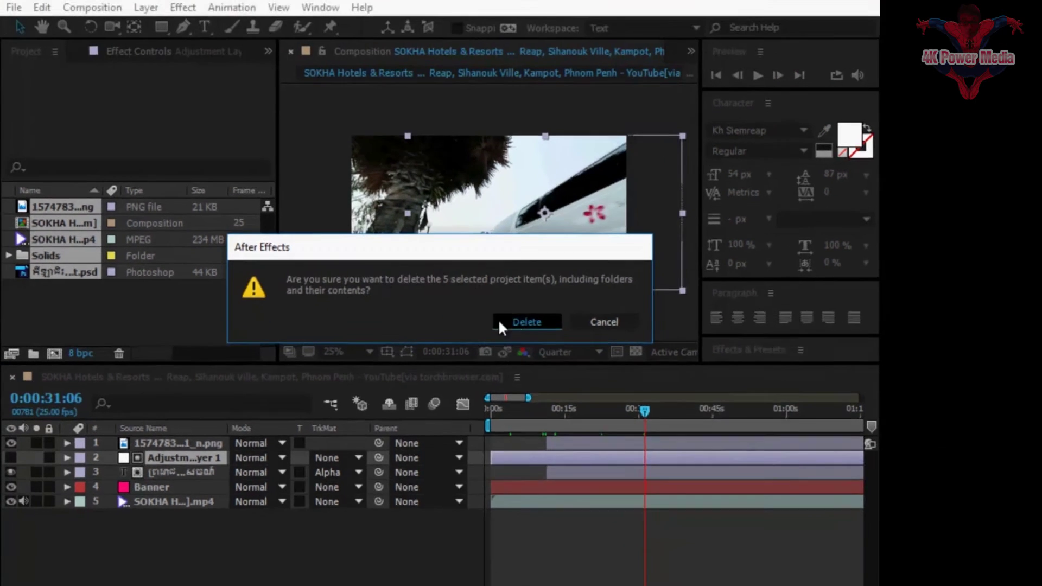
left_click(499, 325)
right_click(67, 264)
mouse_move(135, 341)
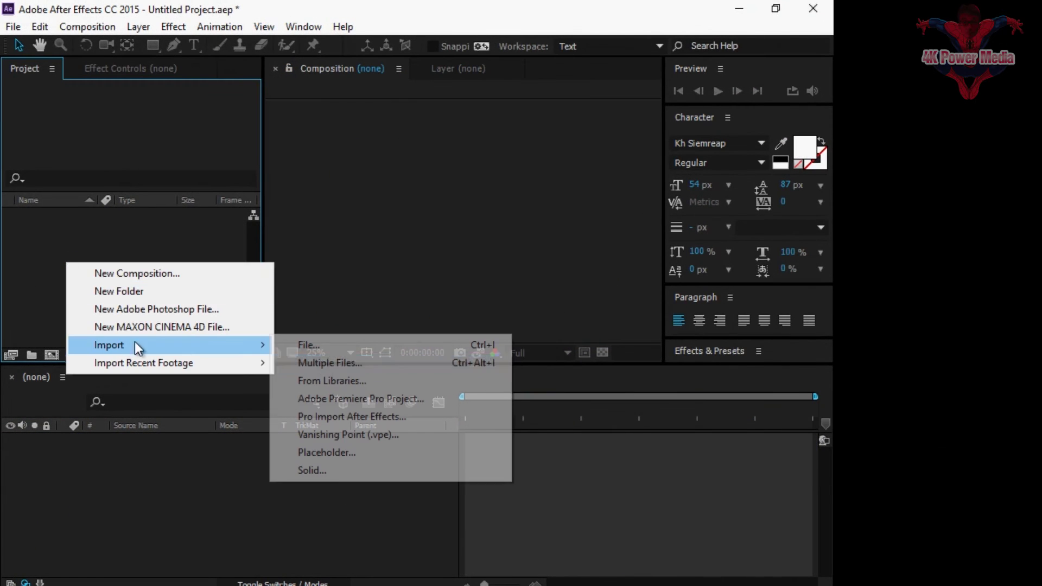
left_click(367, 348)
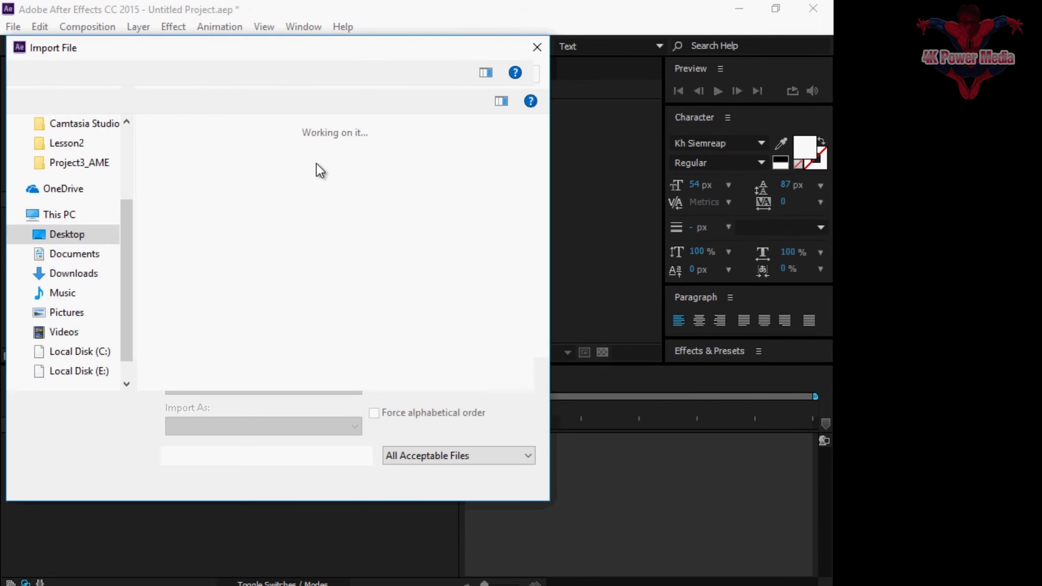
double_click(190, 164)
double_click(187, 163)
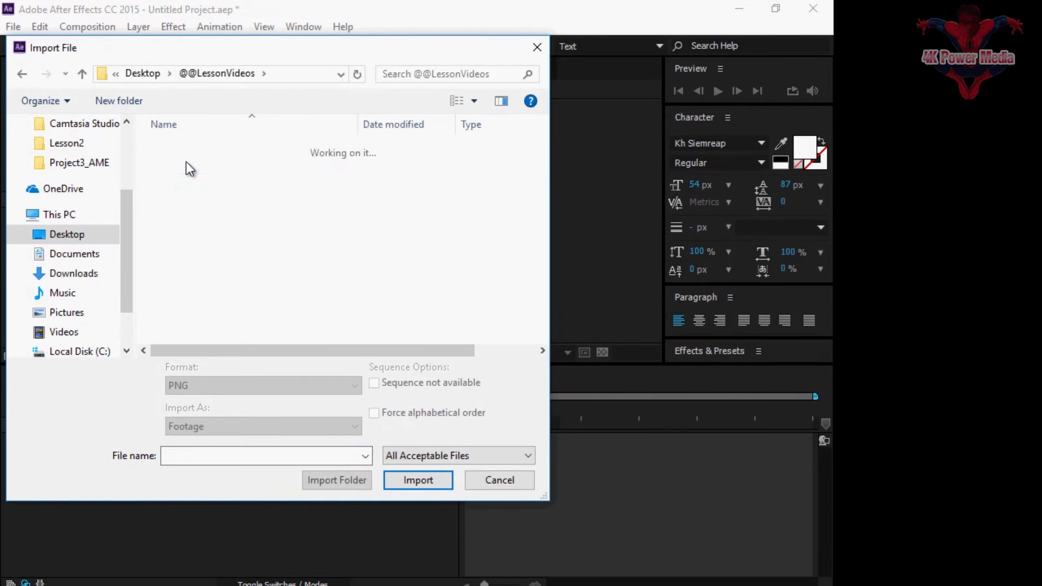
double_click(186, 148)
double_click(193, 183)
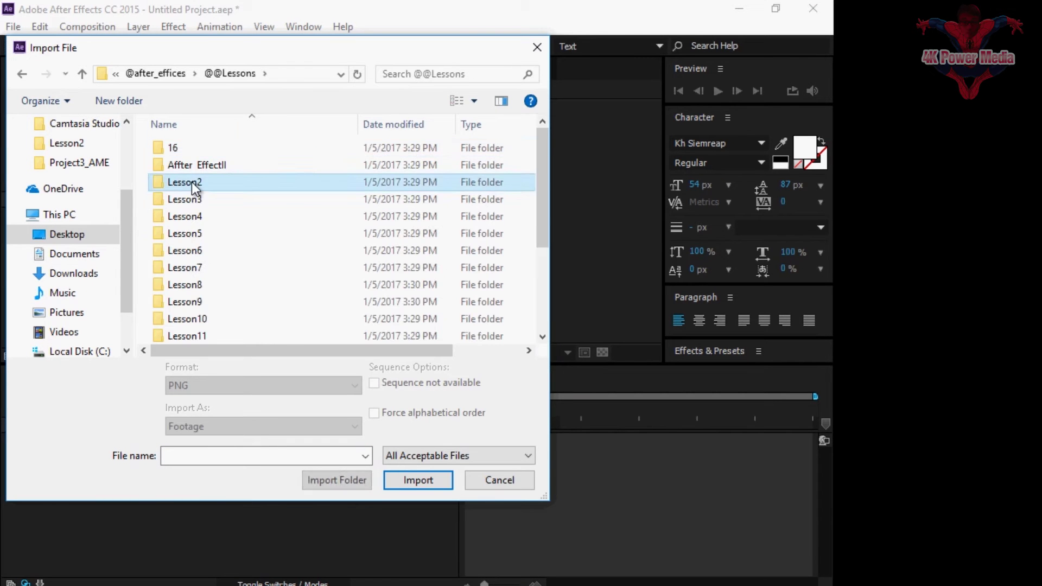
double_click(201, 160)
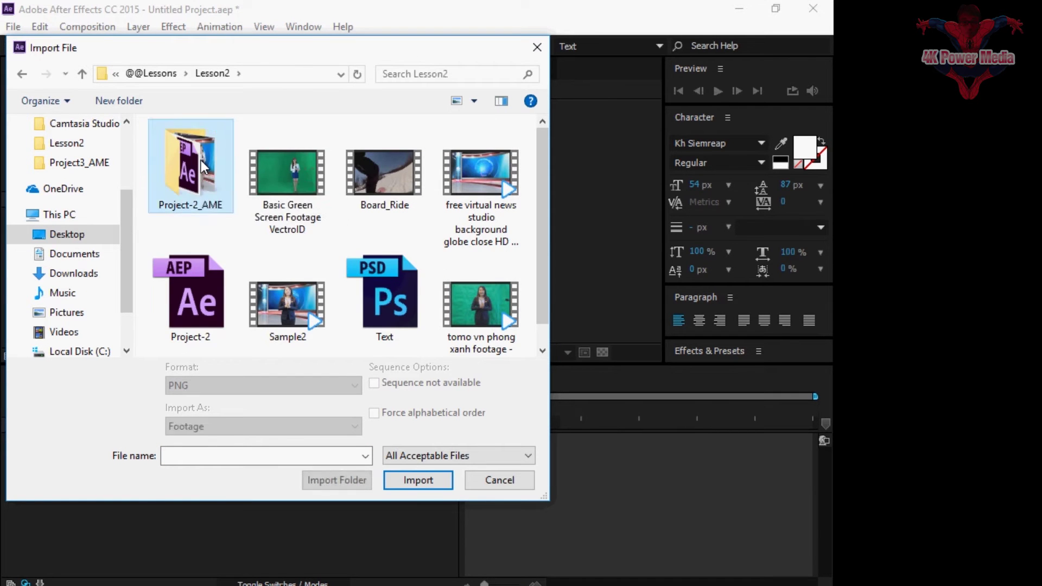
left_click(209, 173)
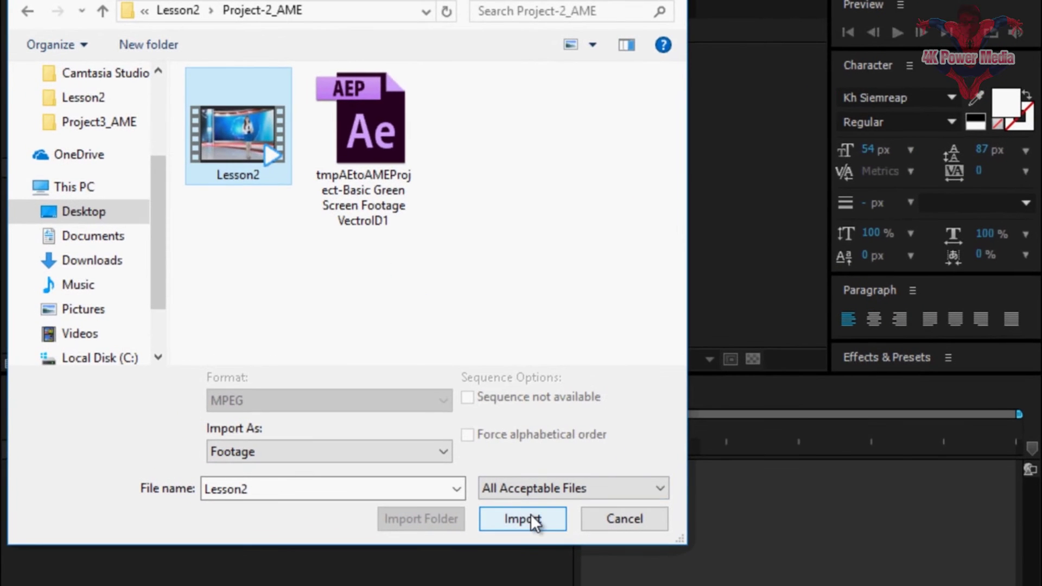
left_click(531, 521)
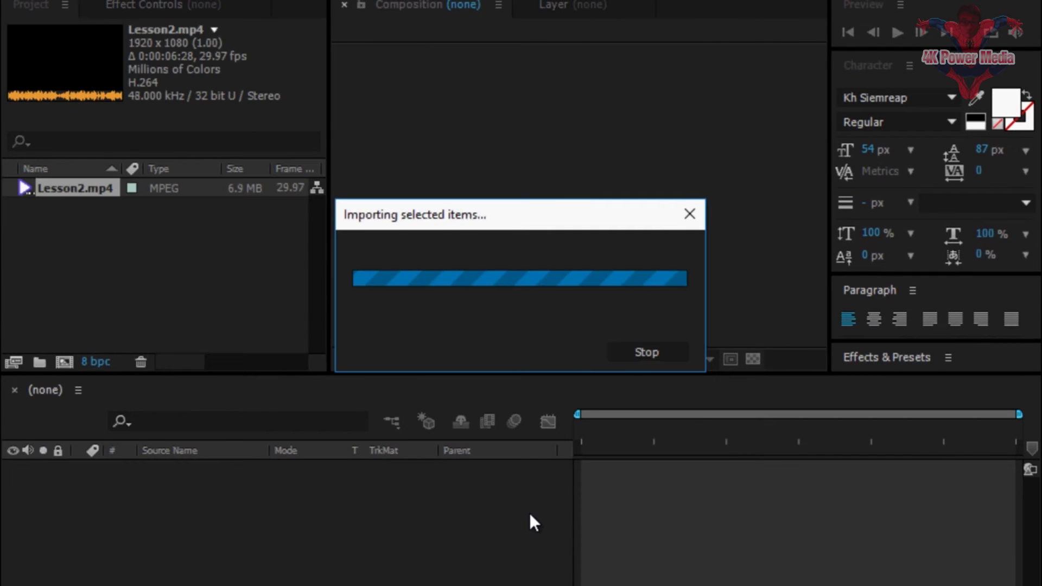
Create a new composition from the Lesson2.mp4 footage and widen the composition viewer.
right_click(69, 187)
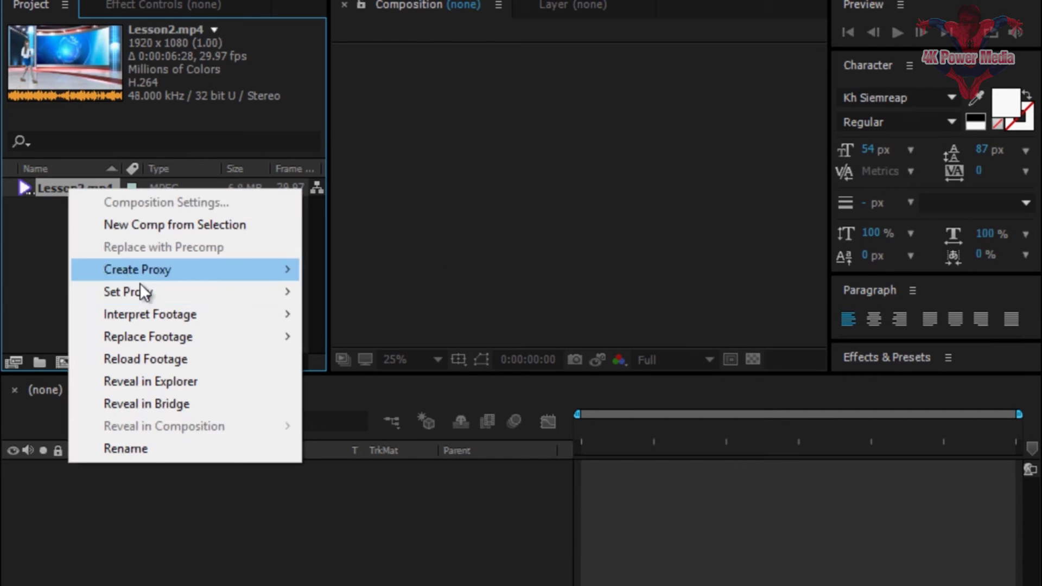
mouse_move(158, 324)
left_click(190, 224)
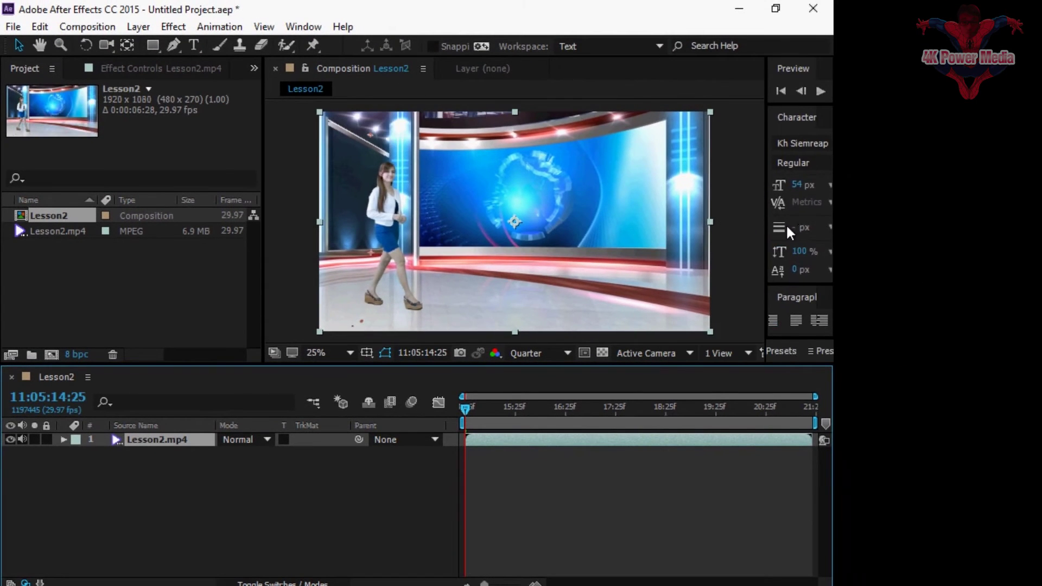
left_click_drag(767, 223, 798, 221)
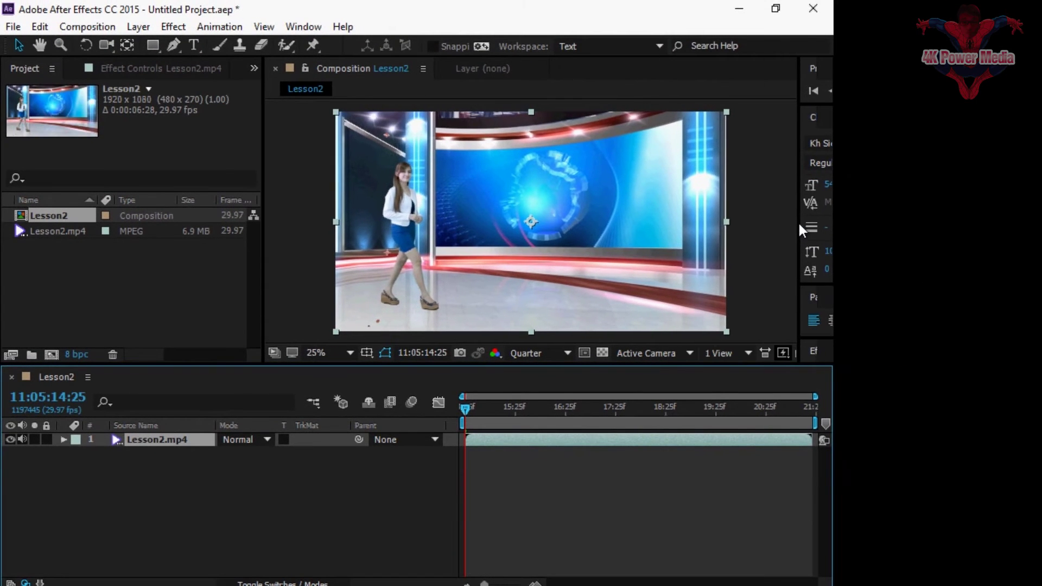
Move the current time of the Lesson2 composition to 11:05:15:10.
left_click_drag(460, 406, 468, 409)
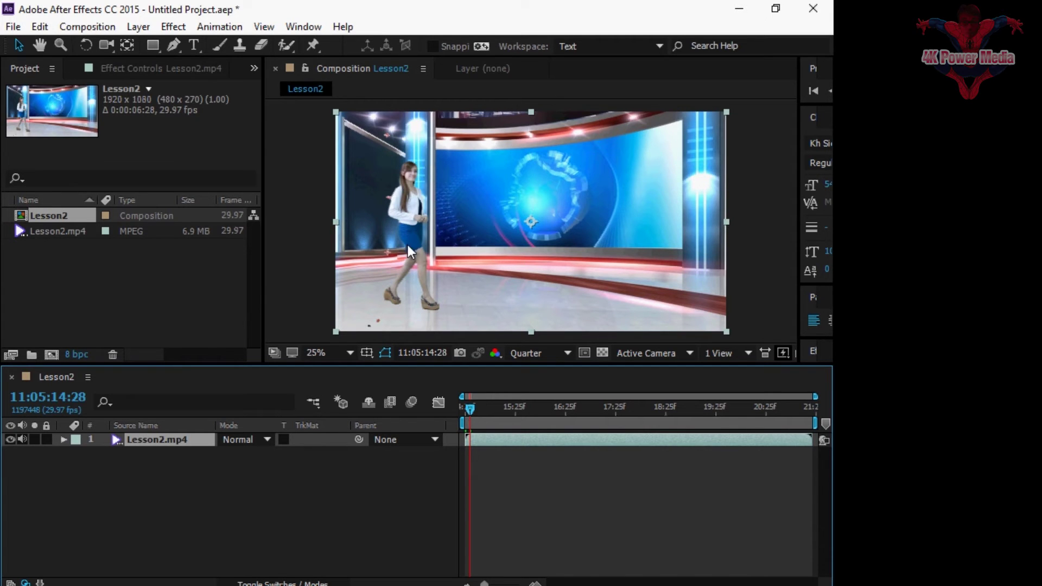
left_click_drag(471, 408, 496, 418)
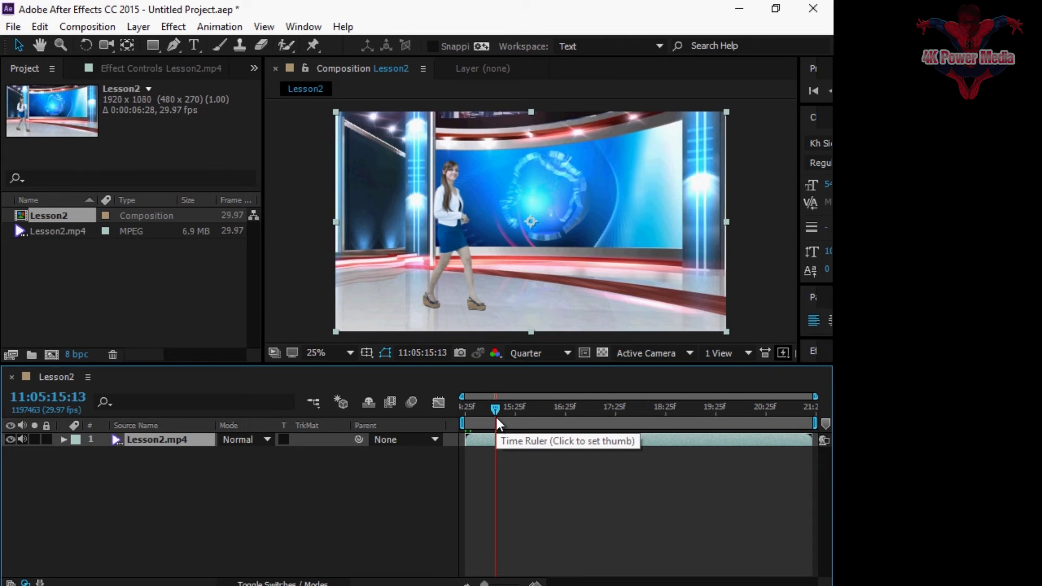
left_click_drag(493, 409, 488, 407)
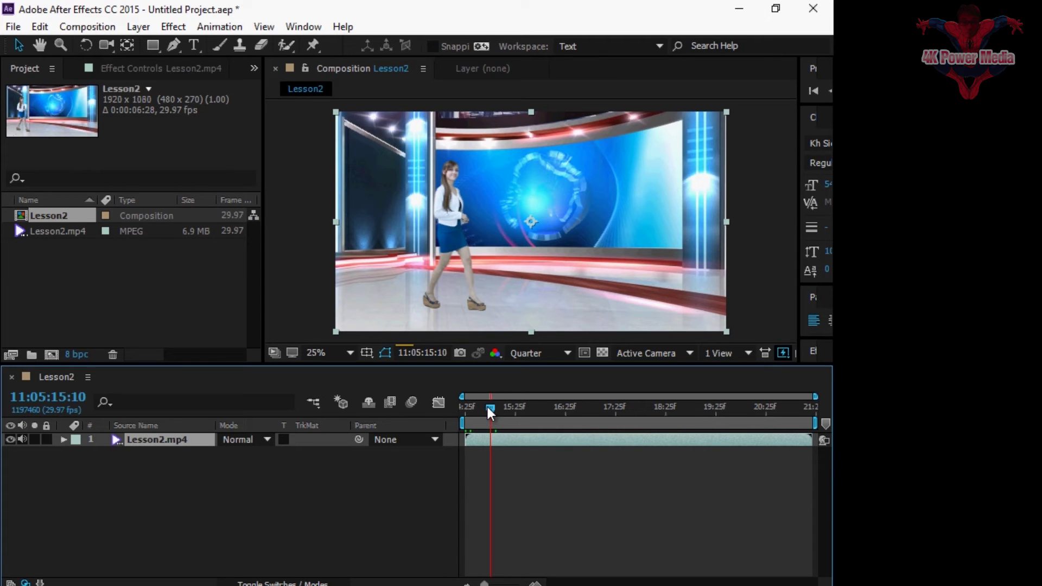
Import Text.psd from the Lesson2 folder as footage, using its chosen Khmer text layer with layer styles merged into the footage.
left_click(195, 320)
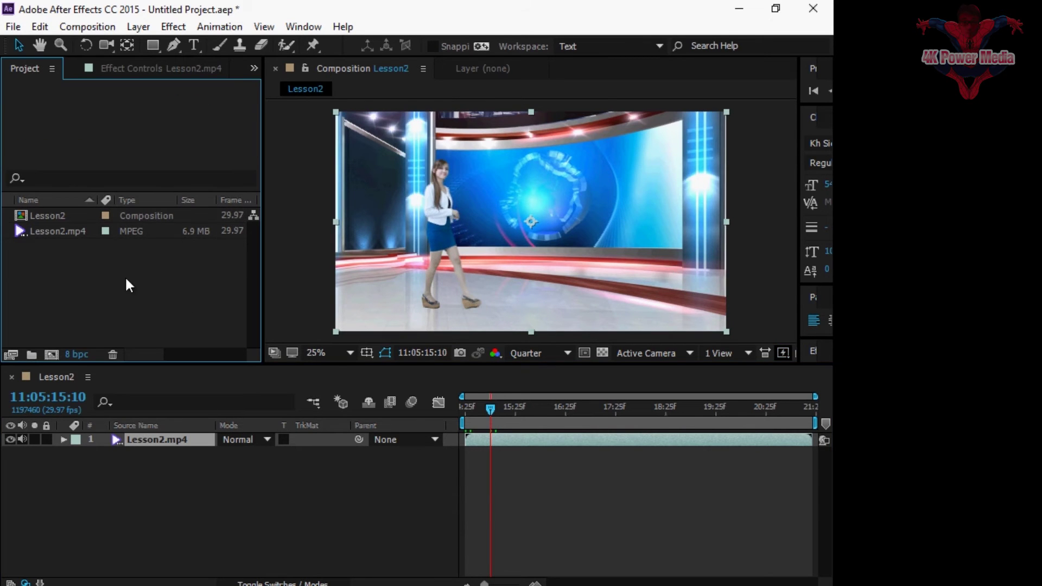
right_click(129, 285)
mouse_move(174, 358)
left_click(366, 359)
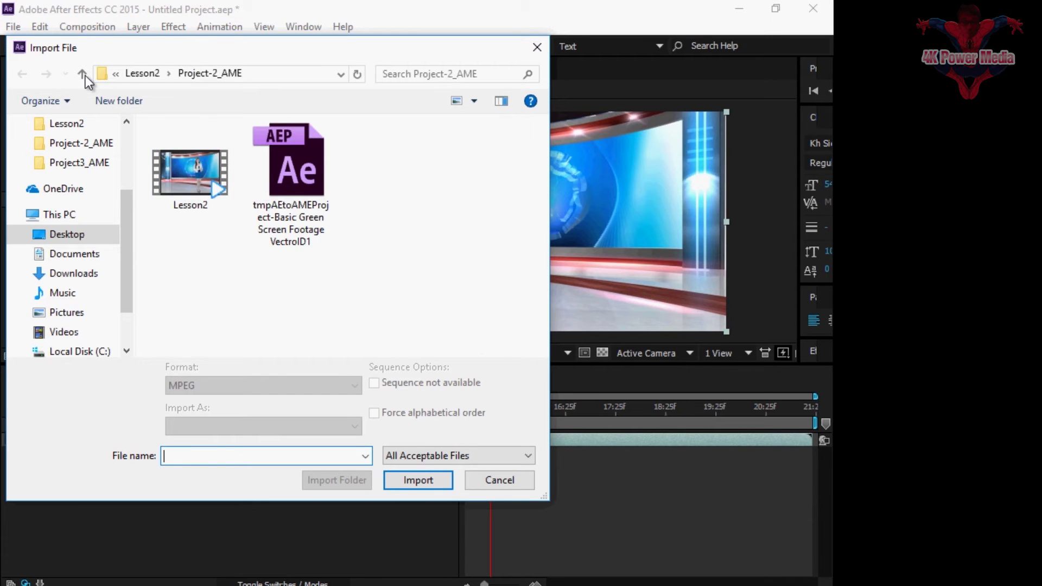
left_click(82, 76)
left_click(409, 333)
scroll(409, 333, "down", 1)
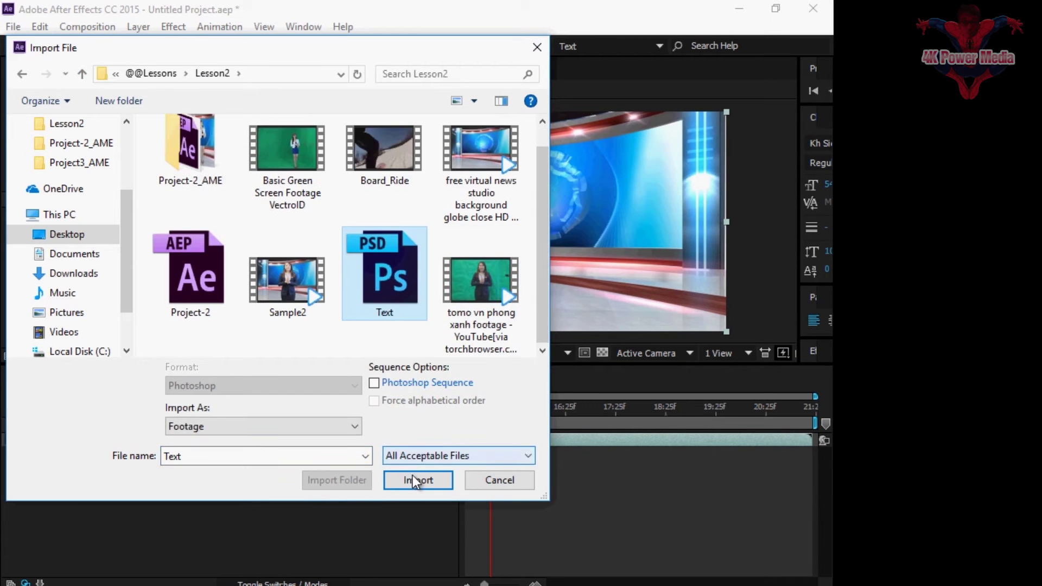
left_click(413, 476)
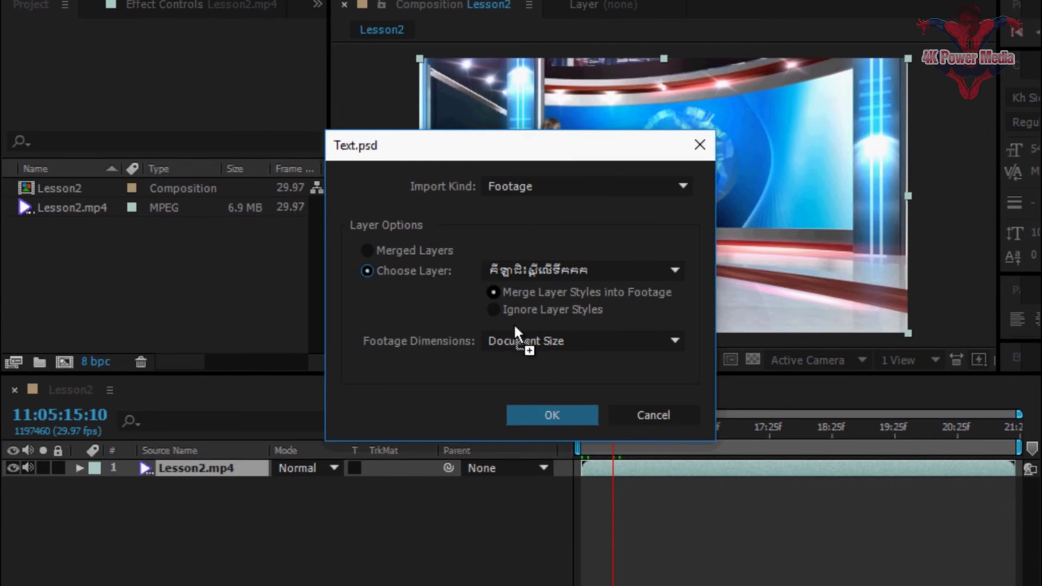
left_click(551, 415)
Add the imported Photoshop text above Lesson2.mp4 in the Lesson2 composition and convert it to editable text.
left_click_drag(93, 282, 92, 460)
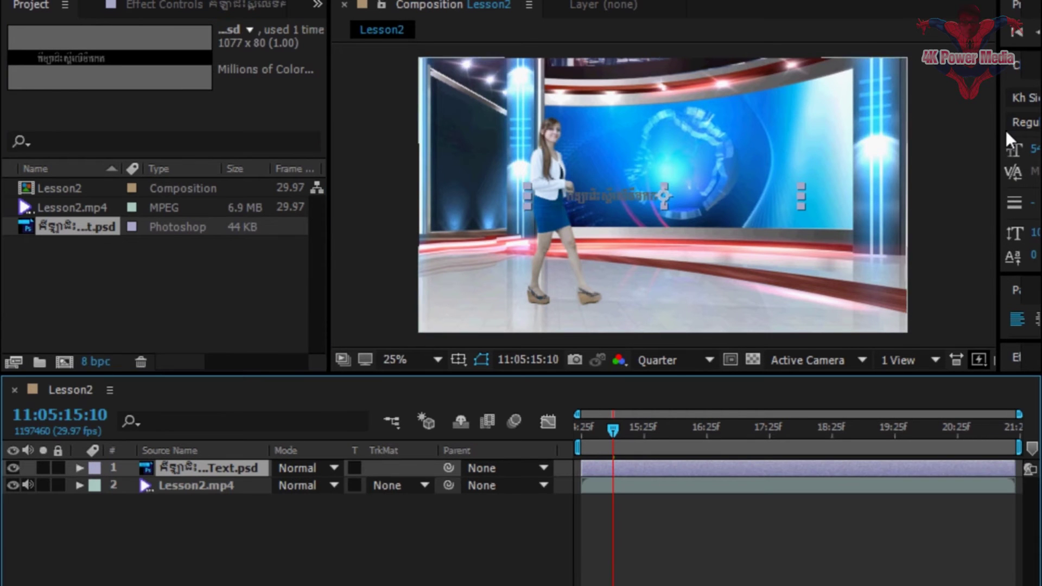
right_click(203, 468)
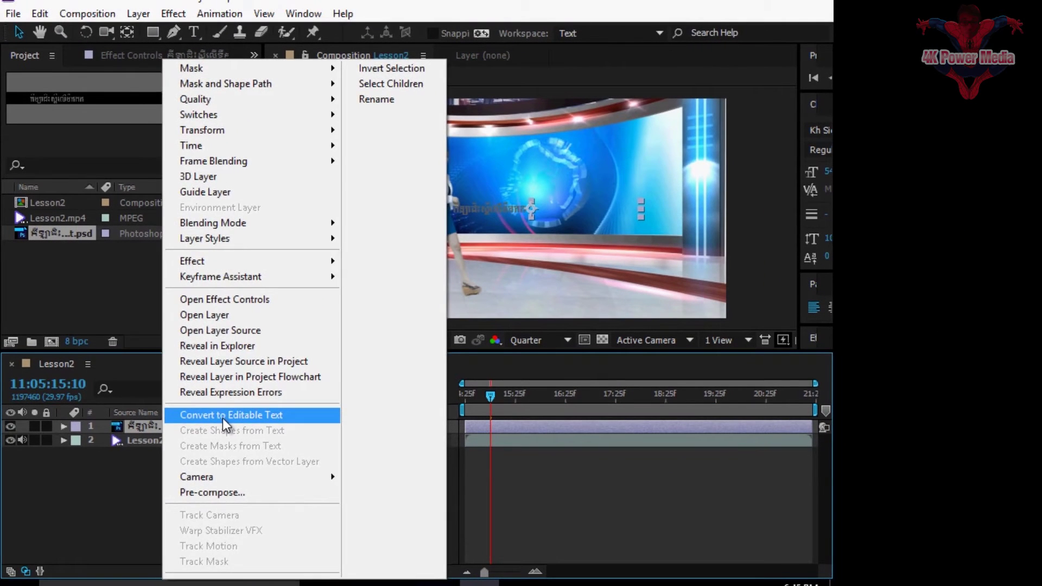
left_click(222, 419)
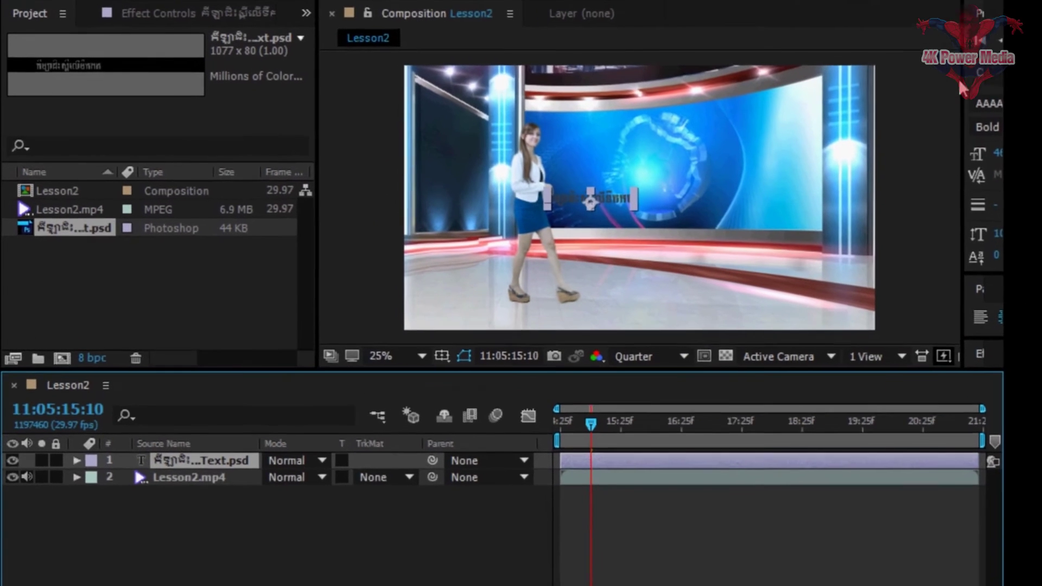
Widen the character settings area, then give the Khmer text a red fill and a font size of 146 px.
left_click_drag(811, 114, 679, 116)
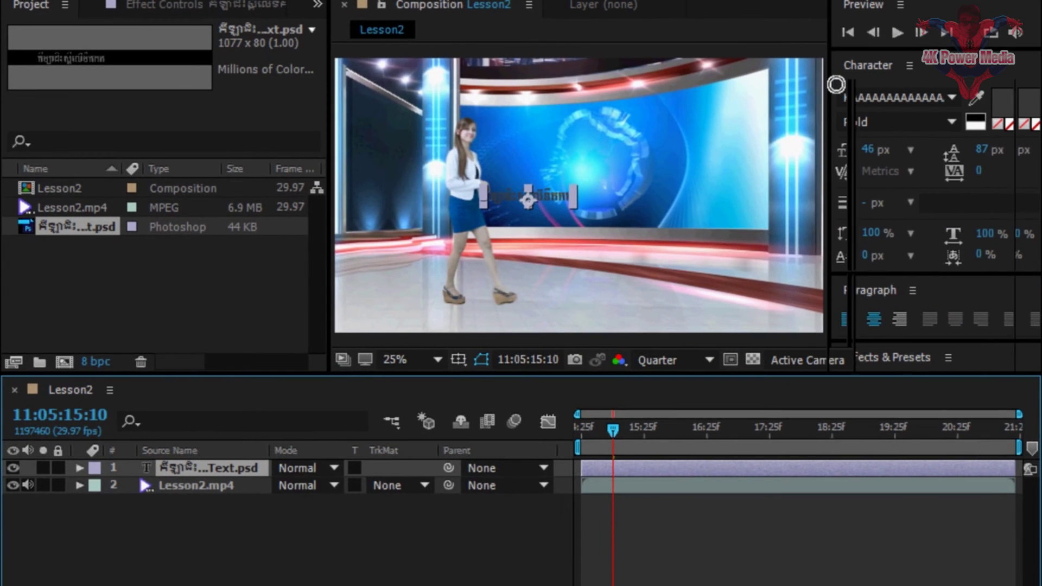
left_click(1013, 108)
left_click_drag(503, 239, 649, 155)
left_click(774, 173)
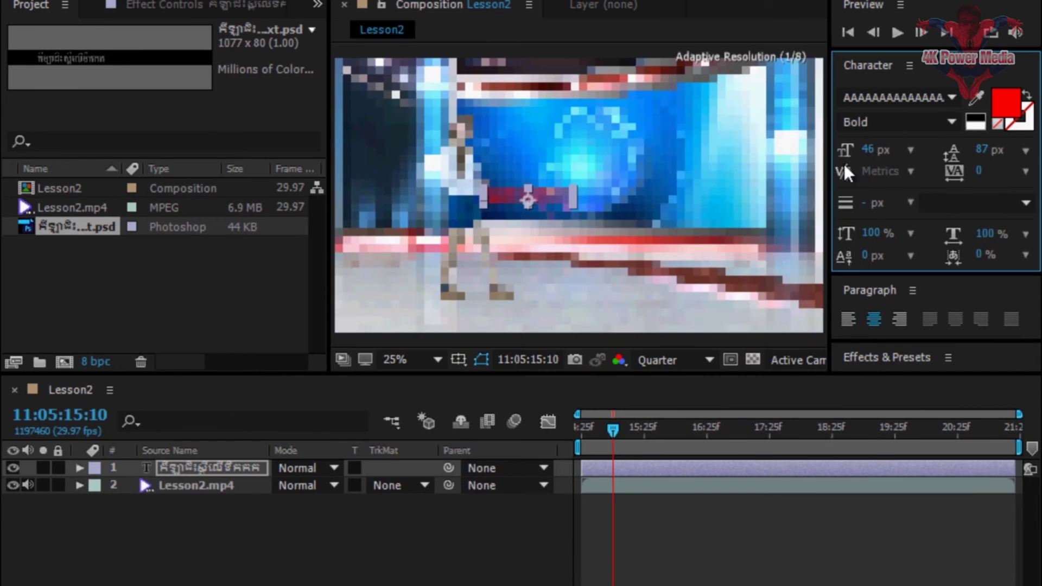
left_click_drag(877, 153, 977, 161)
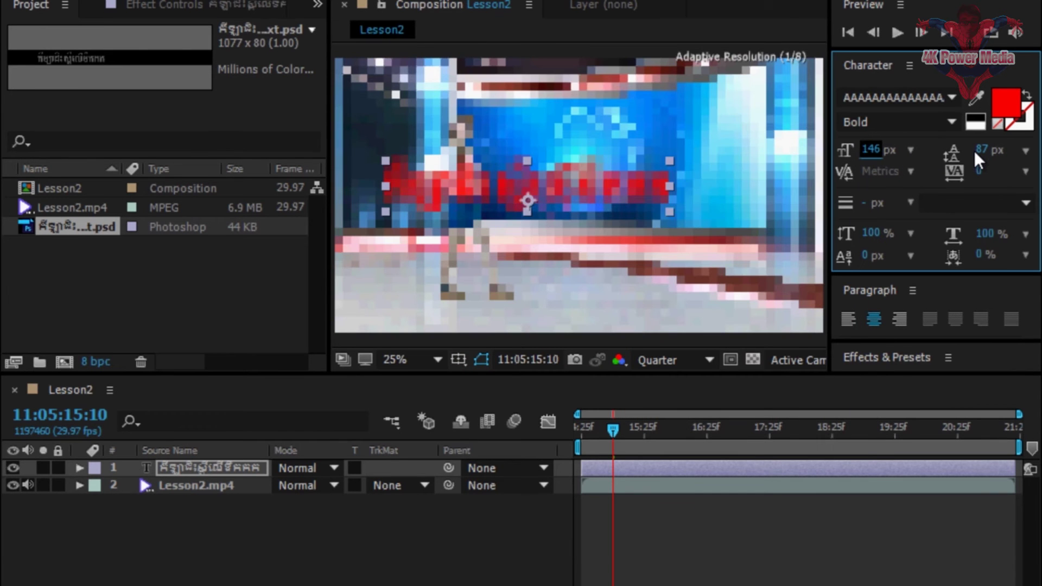
Give the Khmer text a white stroke, color FFFFFF.
left_click(1023, 122)
left_click(1028, 126)
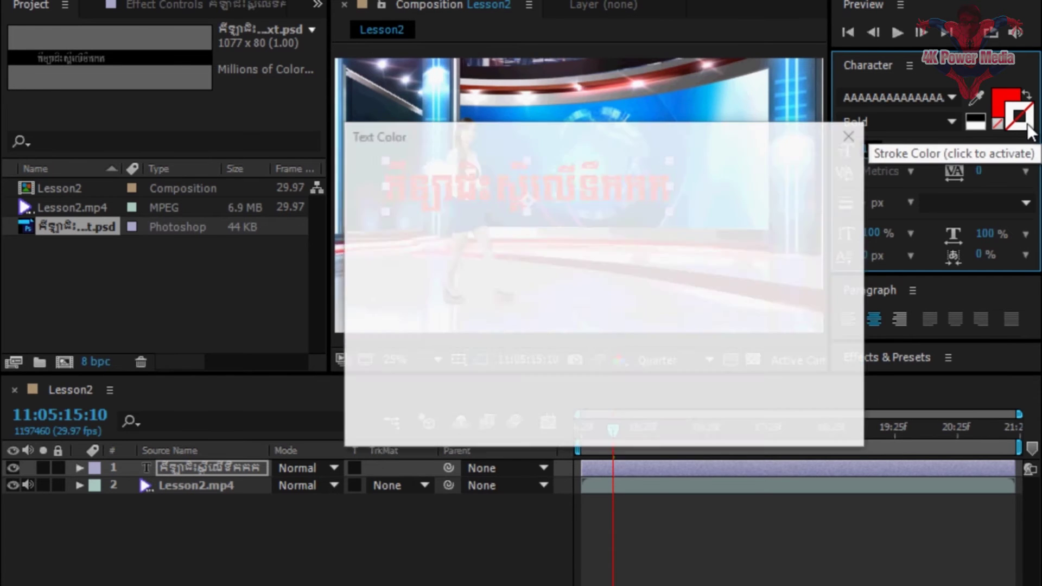
left_click_drag(426, 226, 337, 140)
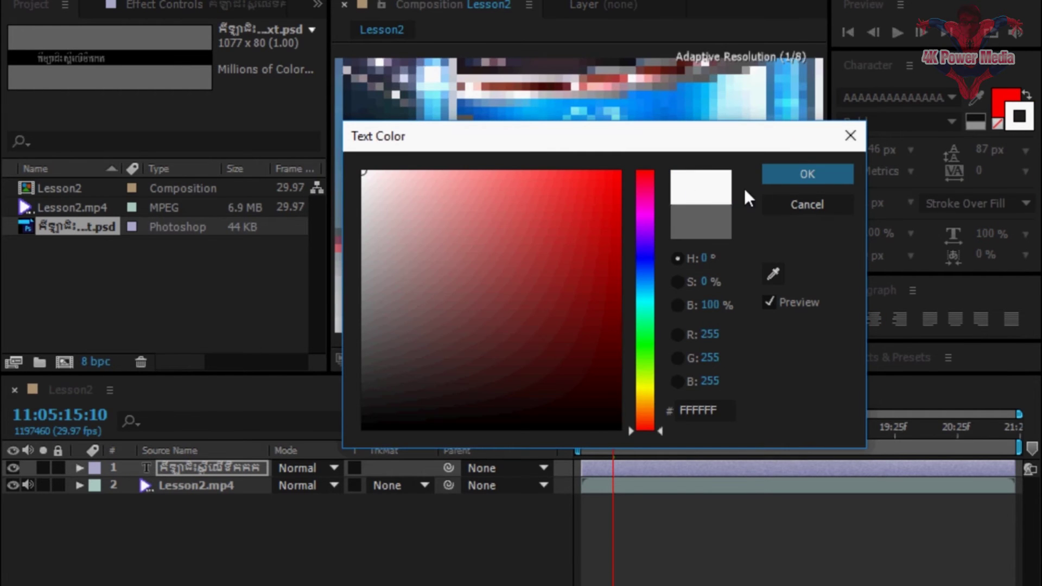
left_click(805, 174)
Set the text's stroke order to All Fills Over All Strokes and its stroke width to 22 px.
left_click(1004, 203)
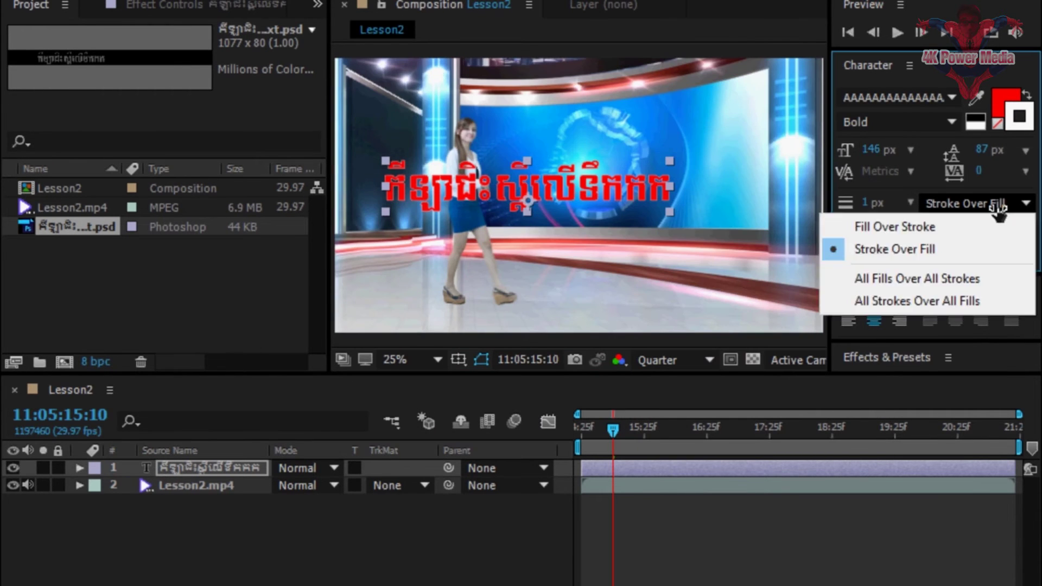
left_click(984, 278)
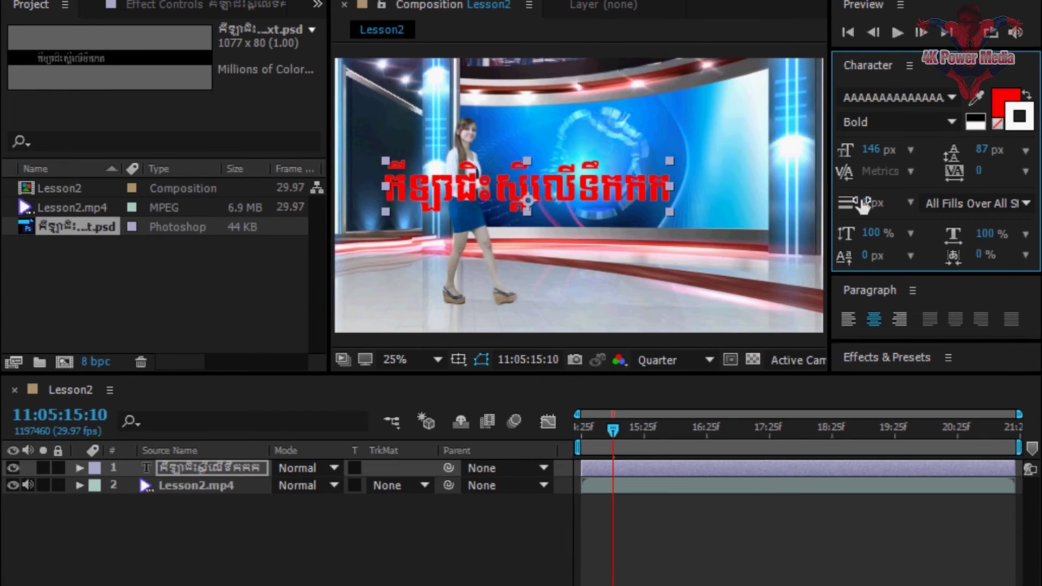
left_click_drag(867, 205, 889, 205)
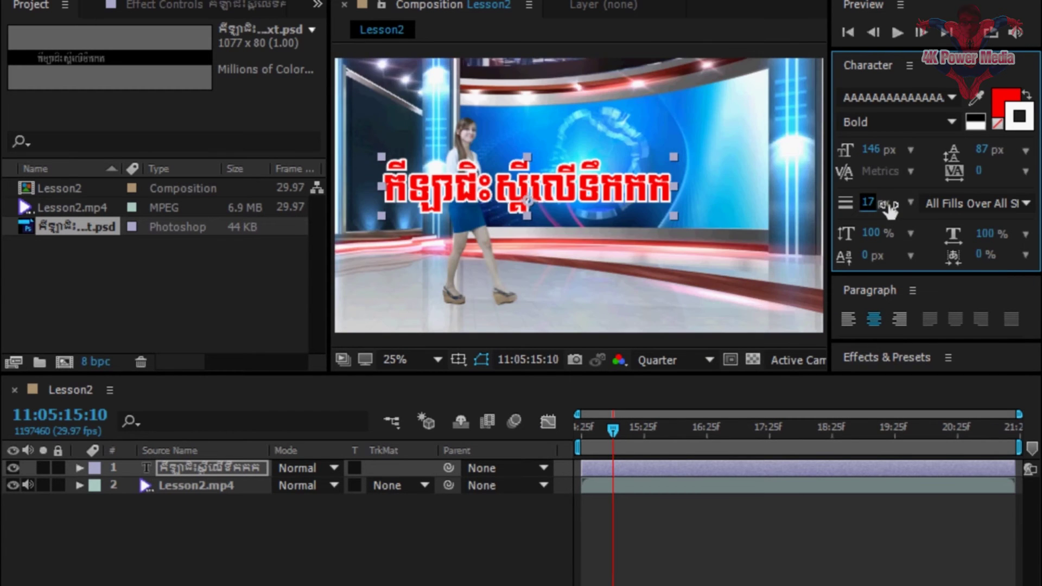
left_click(869, 204)
type("22")
key("Return")
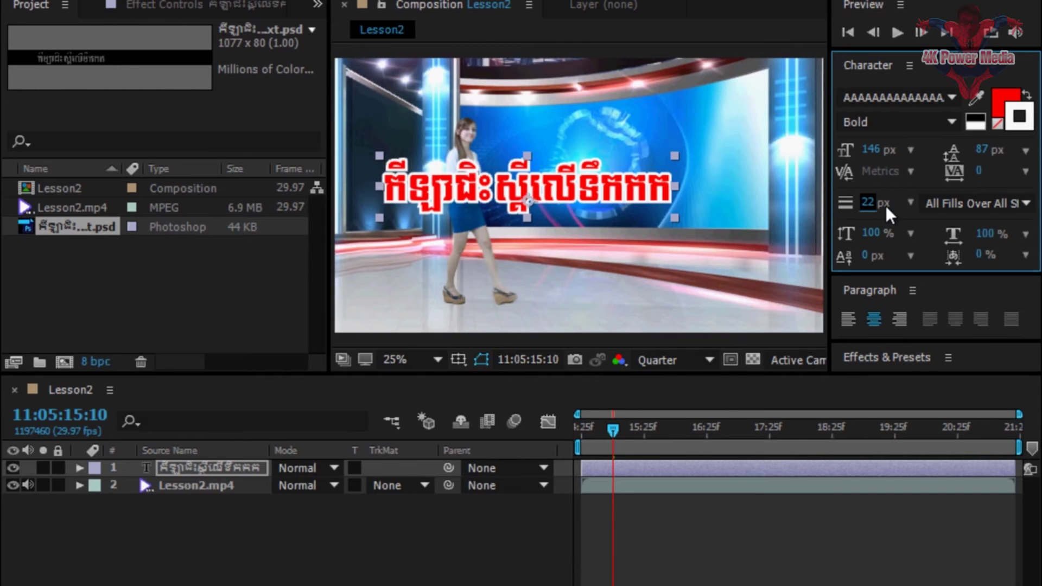
key("Return")
Replace the title's text in the composition with "ព្រះរាជាណាចក្រកម្ពុជា".
left_click(594, 187)
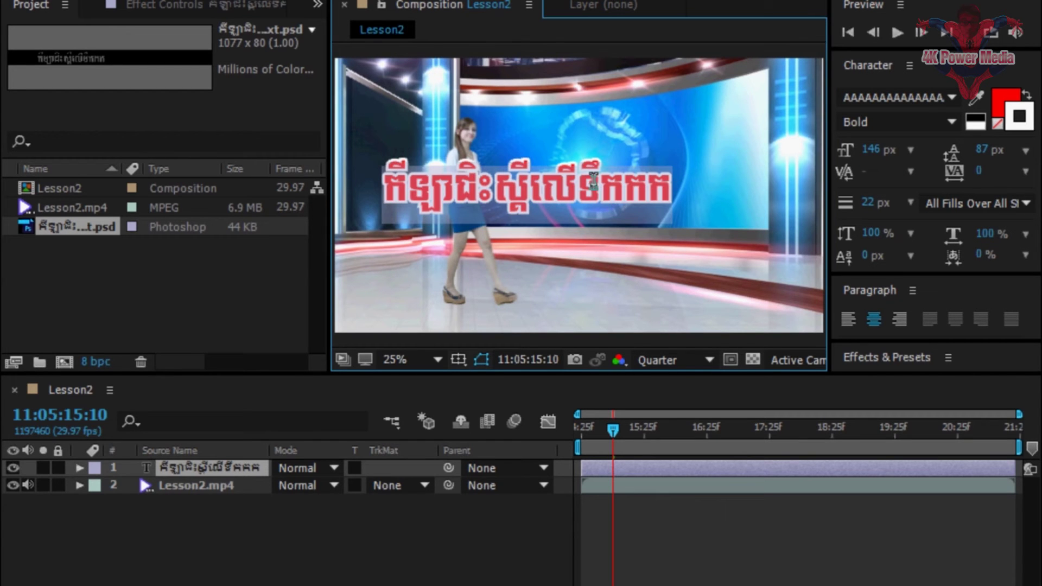
triple_click(594, 180)
type("B")
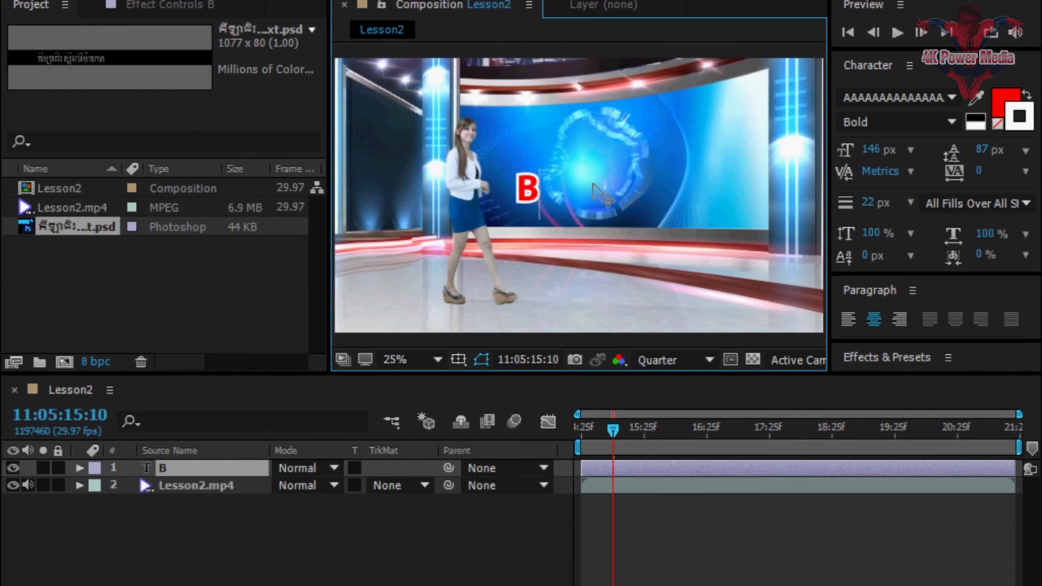
key("BackSpace")
type("ក")
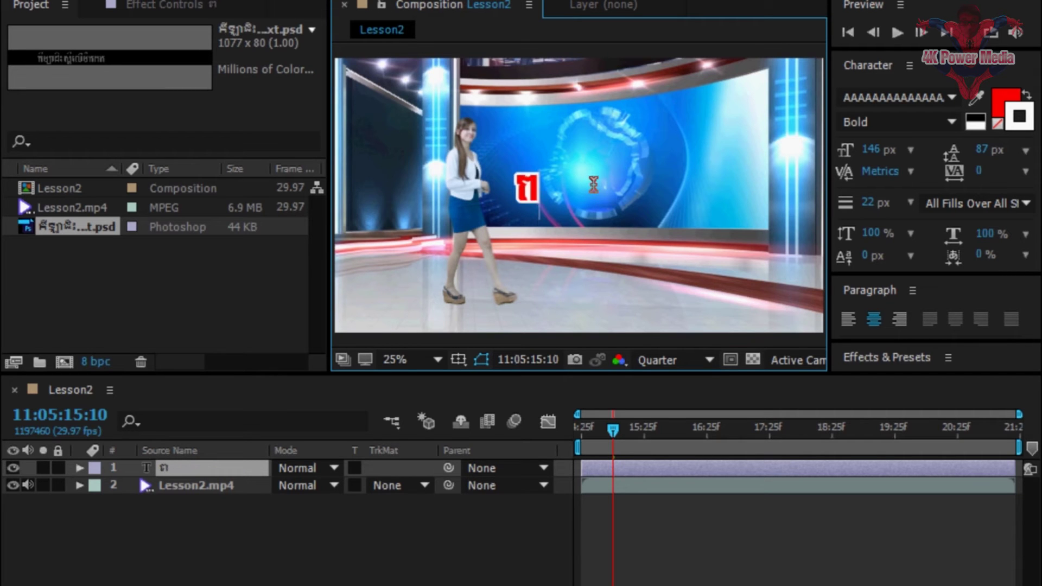
type("្រះ")
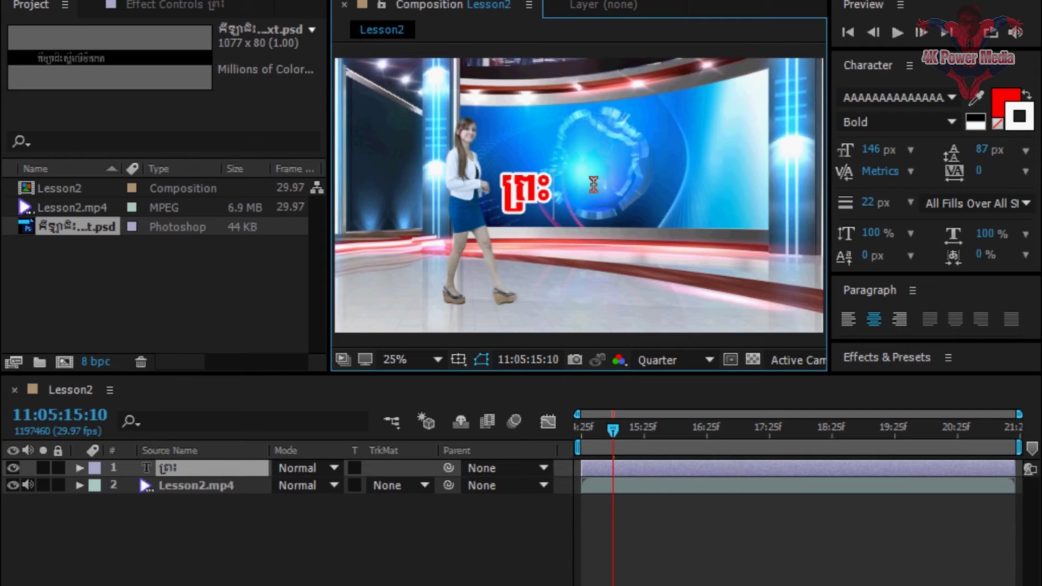
type("រ")
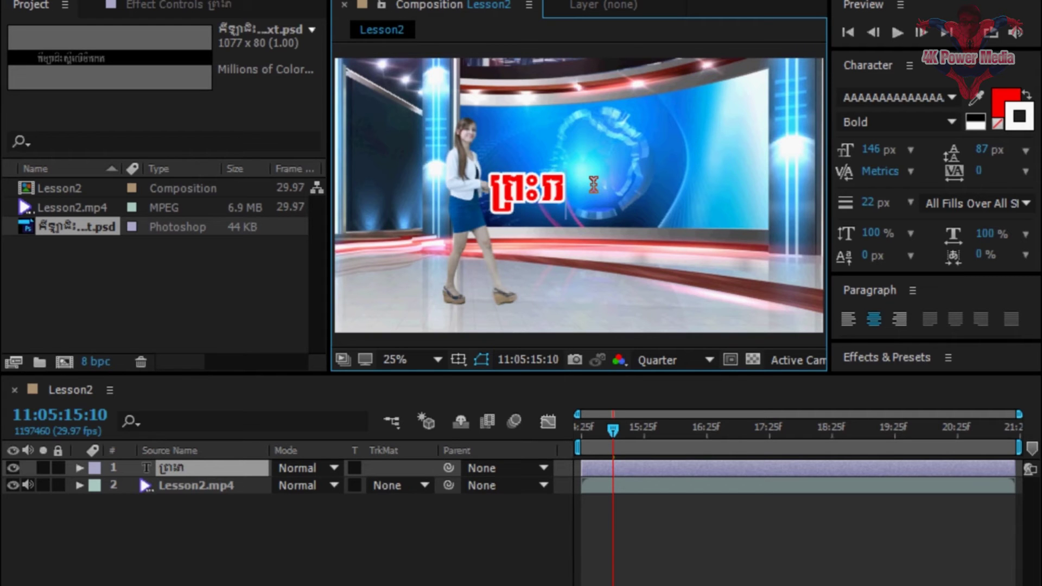
type("ជា")
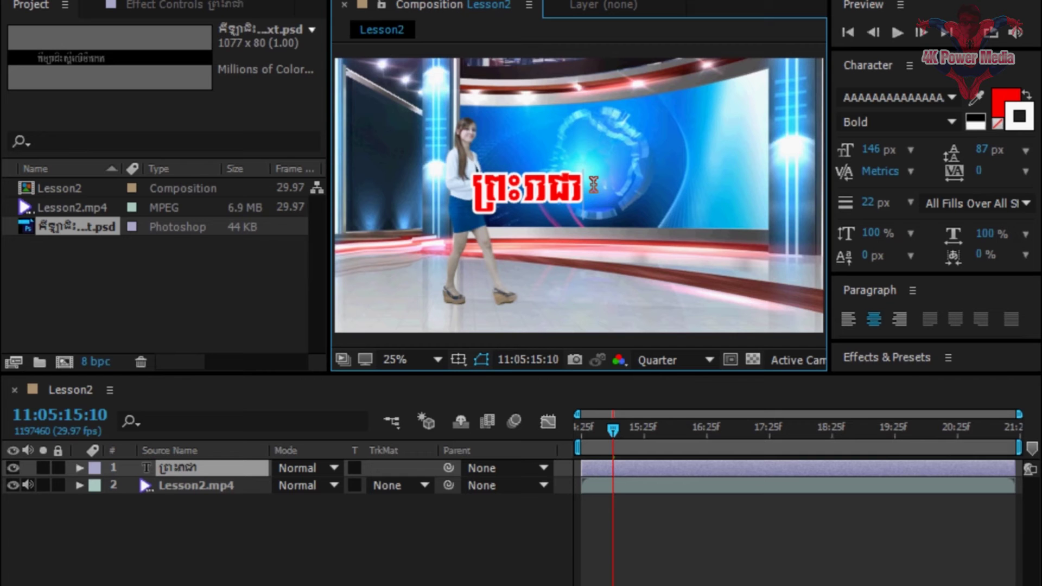
type("ជ")
key("BackSpace")
type("ណាច")
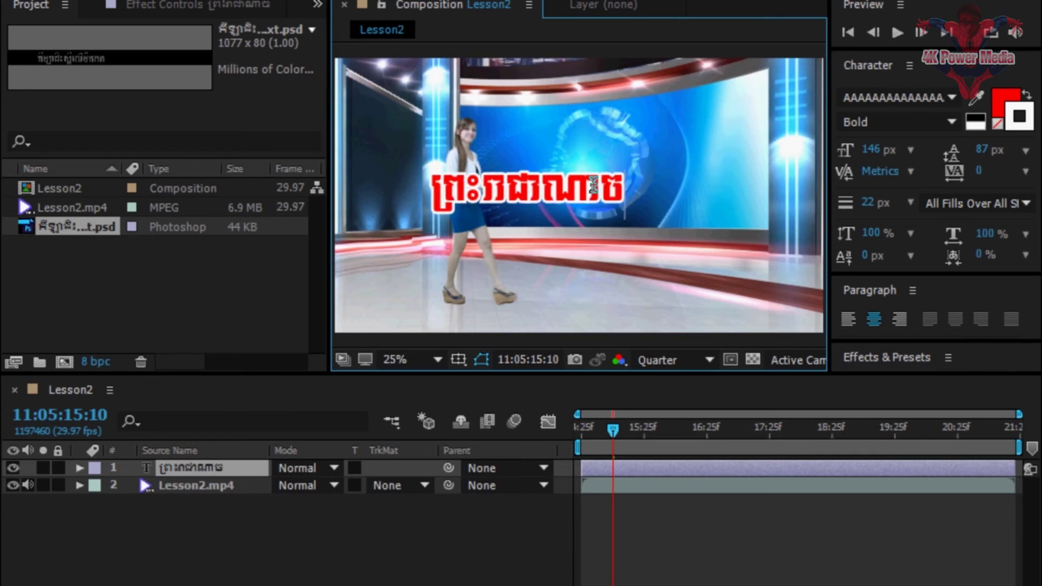
type("ក្រក")
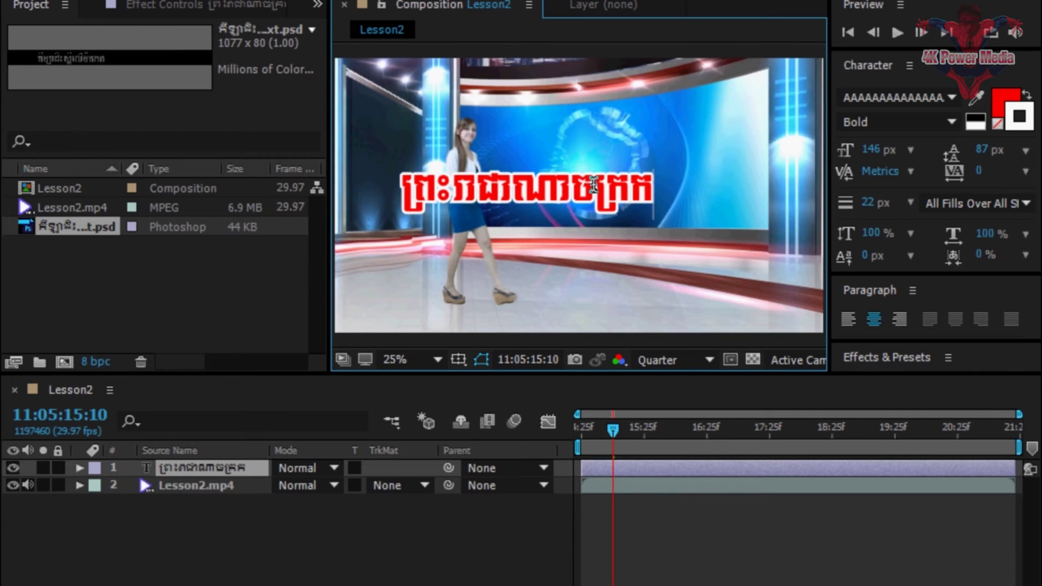
type("ម្ពុជា")
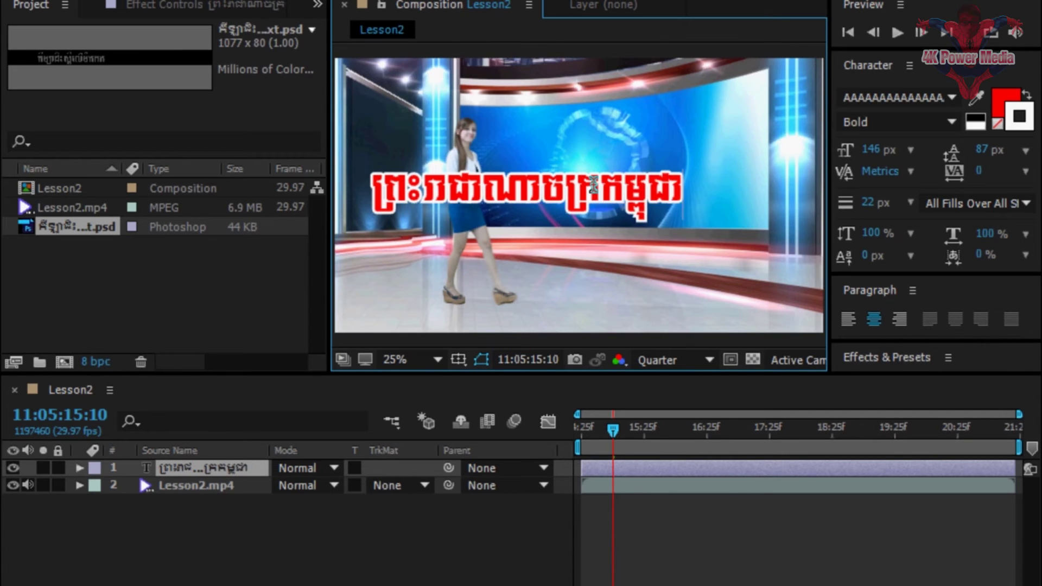
Append "សូមស្វាគមន៍" to the end of the Khmer title and finish the text editing.
type("សូម")
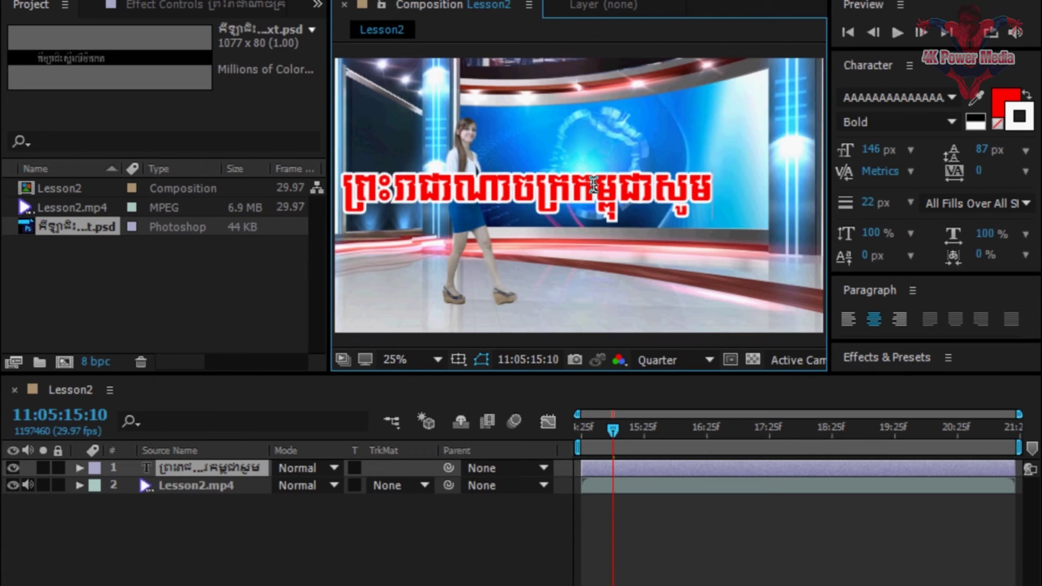
type("ស្វា")
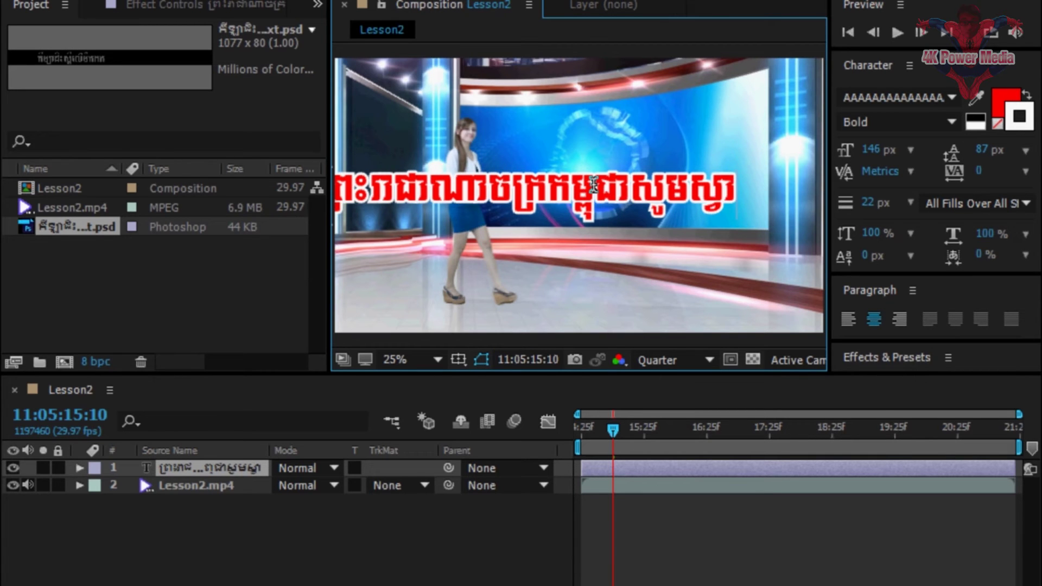
type("គម")
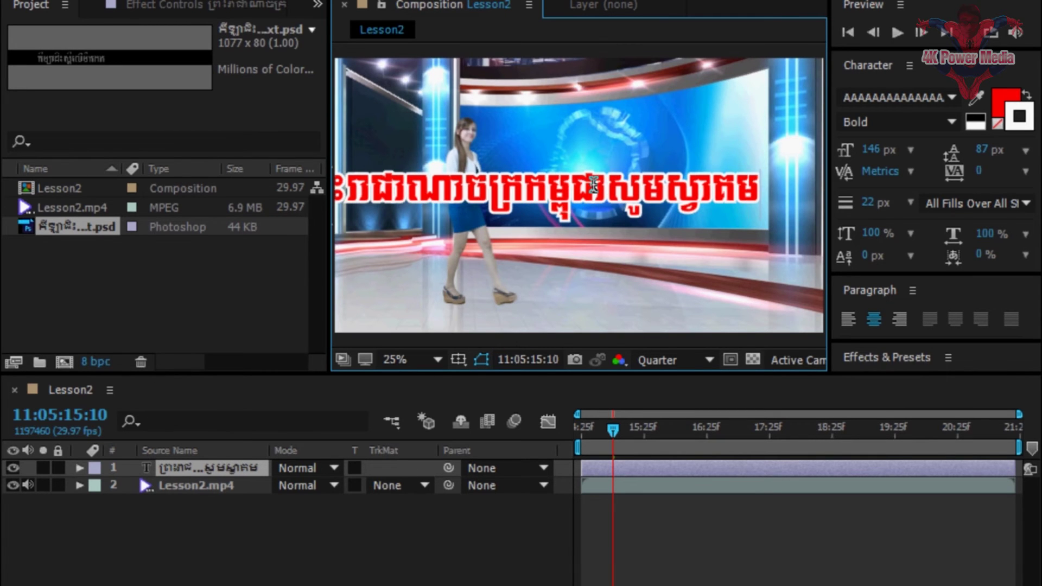
type("ន៍")
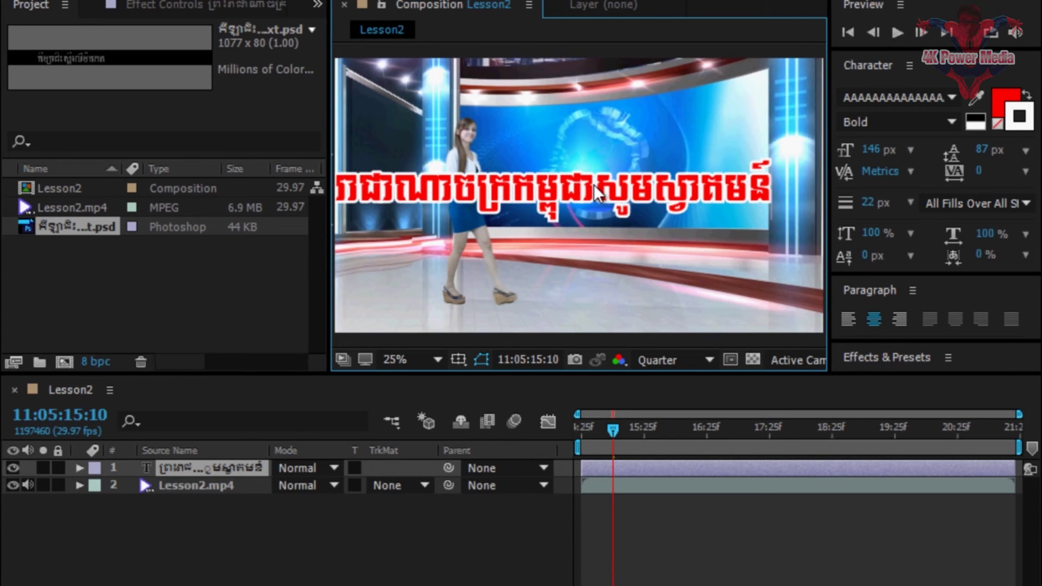
key("KP_Enter")
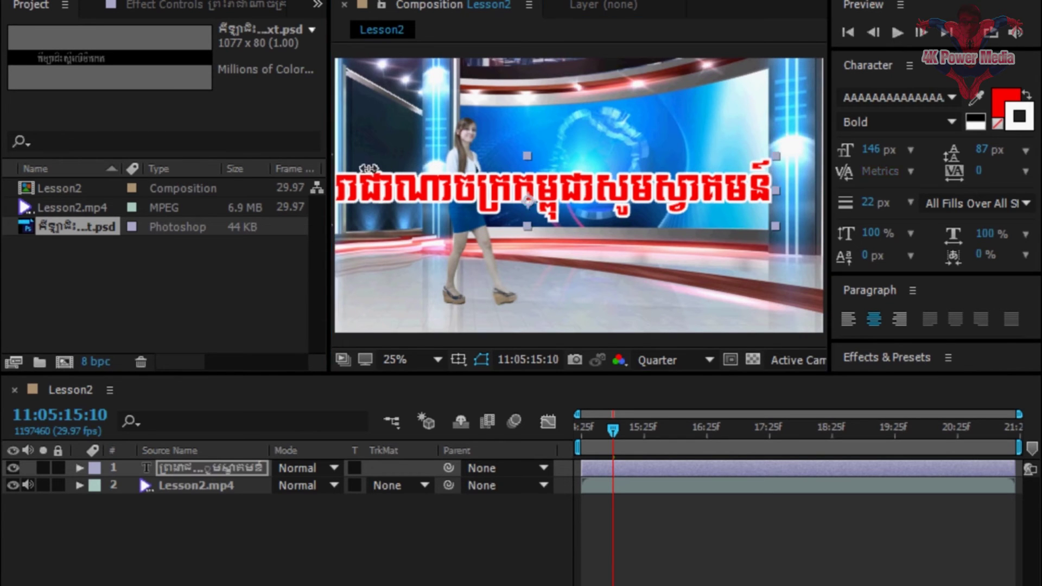
Reduce the title's font size to 131 px and reposition the title so it fits inside the frame.
left_click_drag(871, 161, 861, 157)
left_click_drag(608, 198, 667, 197)
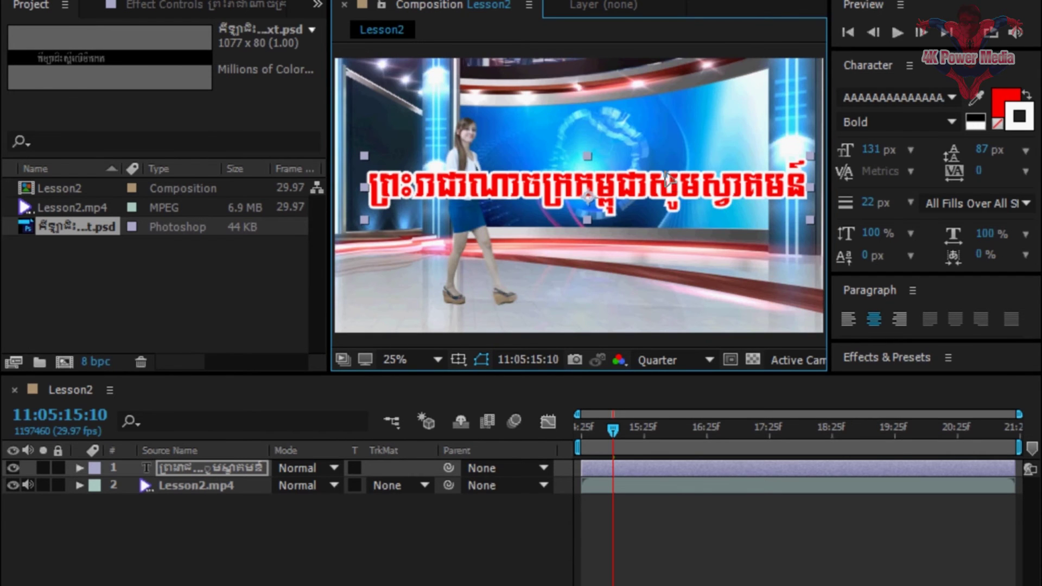
key("shift+Left")
key("shift+Left")
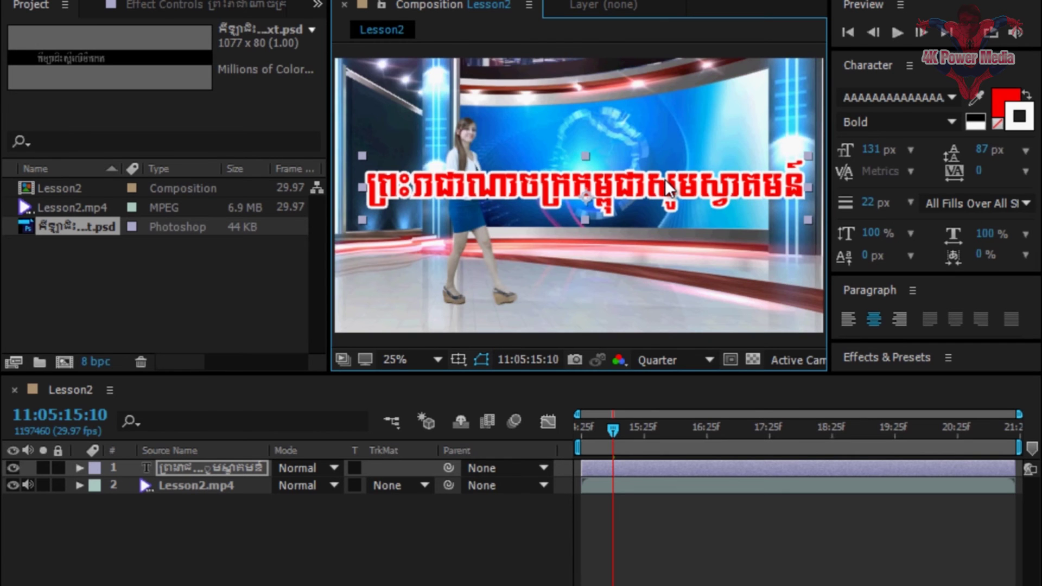
left_click_drag(666, 179, 662, 178)
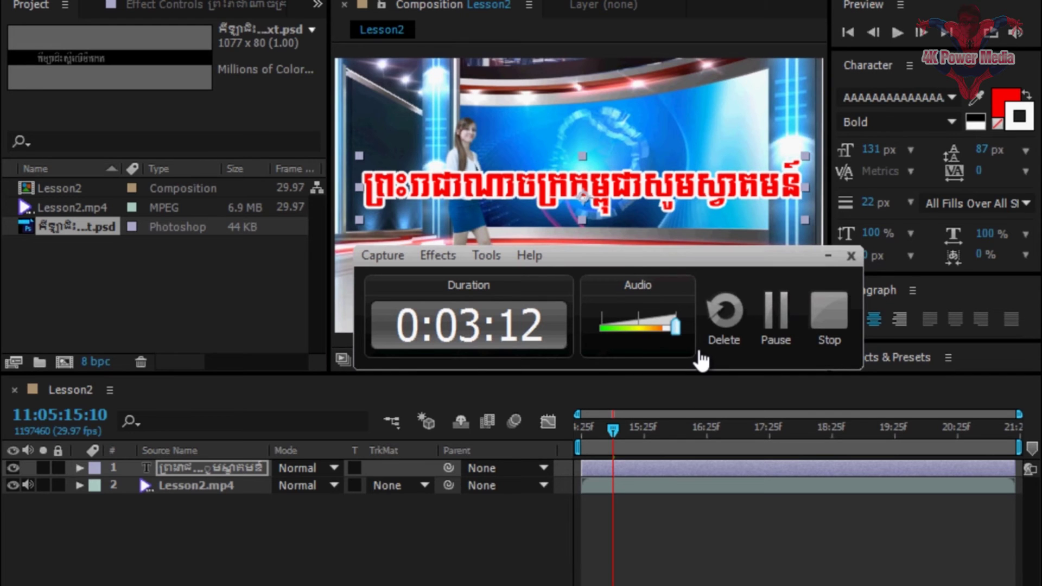
Try to change the Khmer title's stroke color to orange without selecting its layer.
left_click(822, 320)
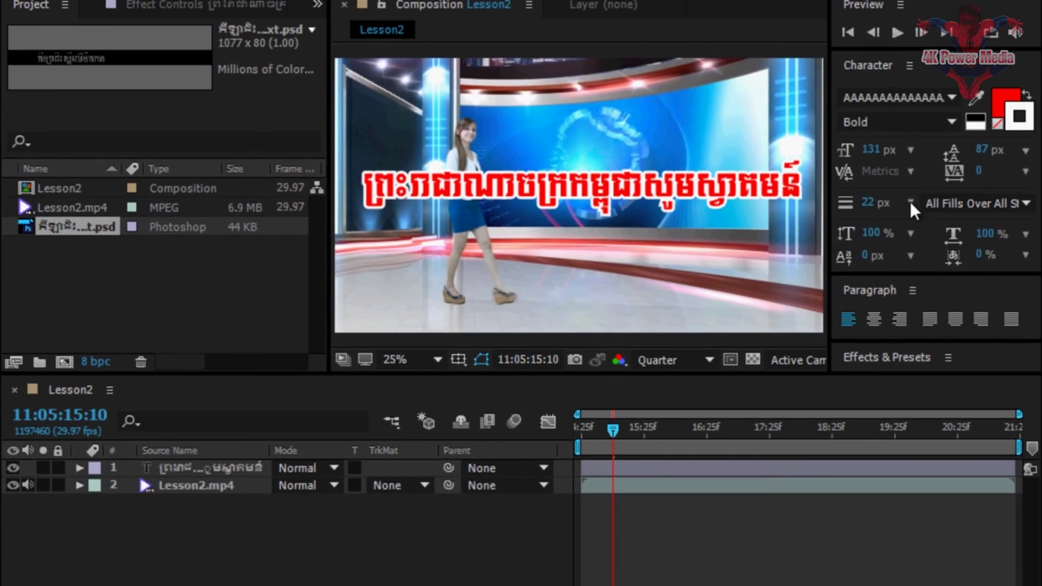
left_click(1016, 205)
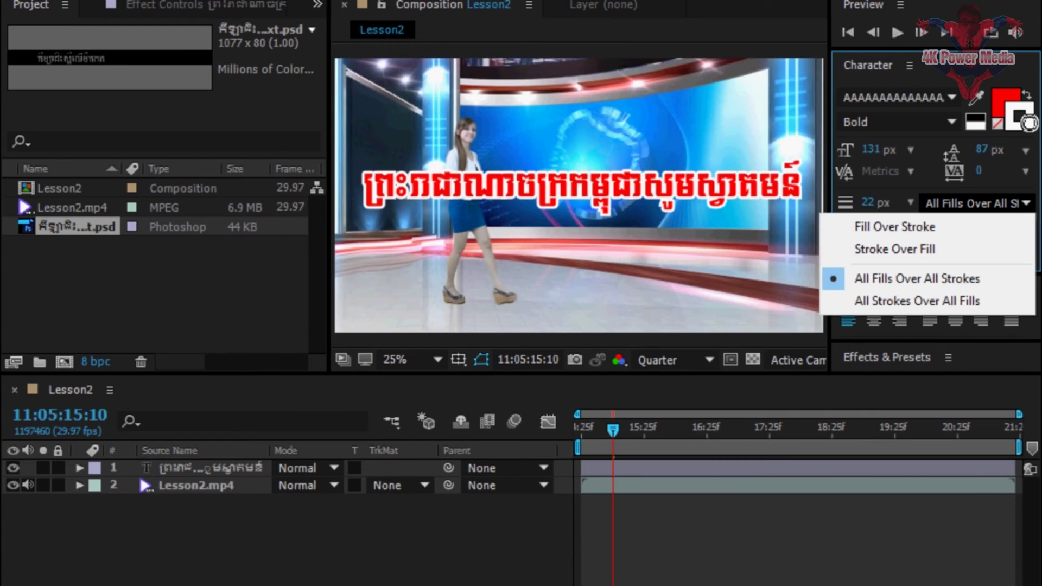
left_click(1021, 128)
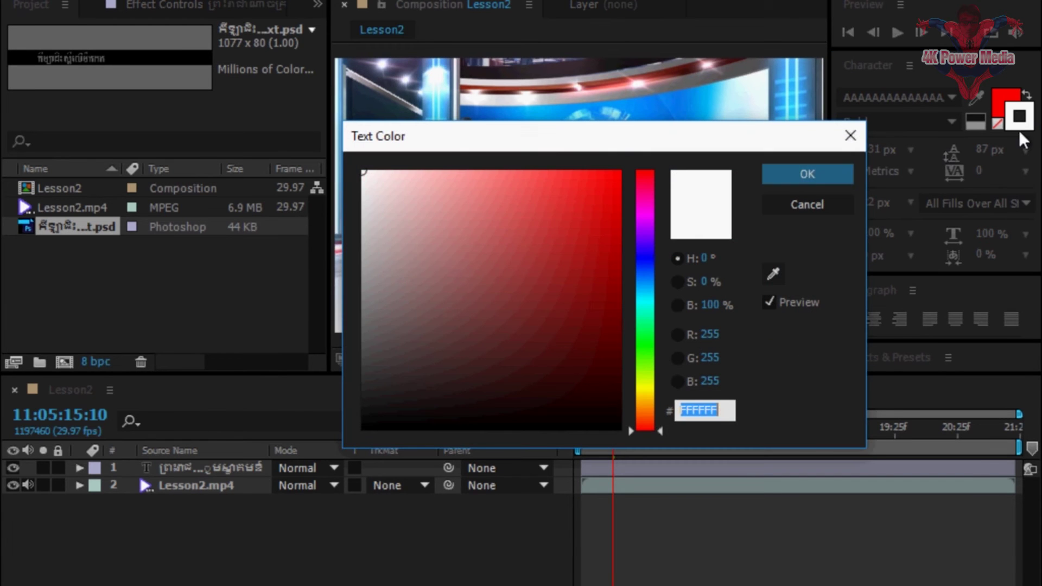
left_click(645, 405)
left_click(620, 172)
left_click(785, 179)
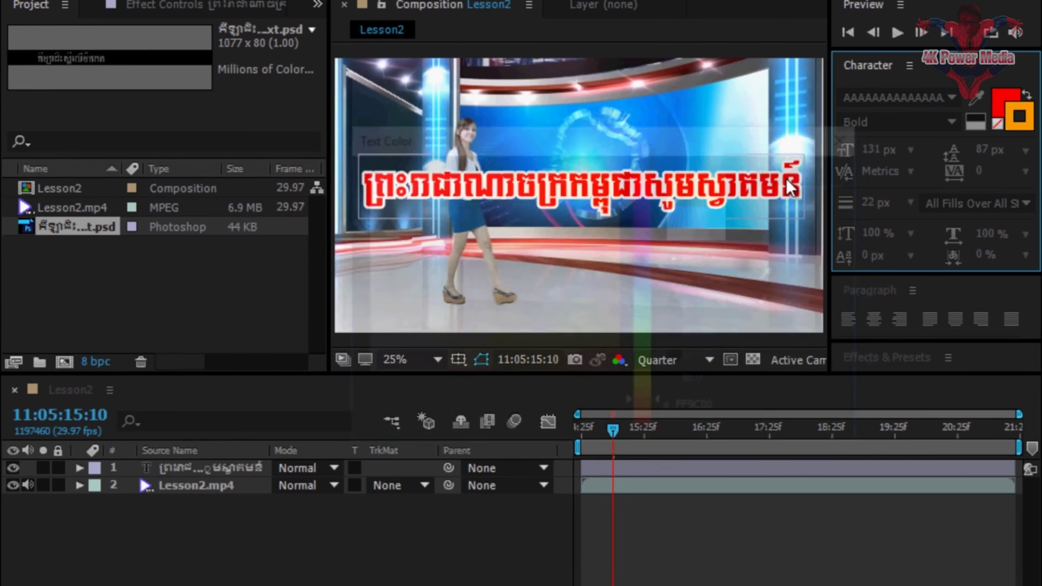
Select the Khmer title and set its stroke color to orange, FF9C00.
left_click(734, 187)
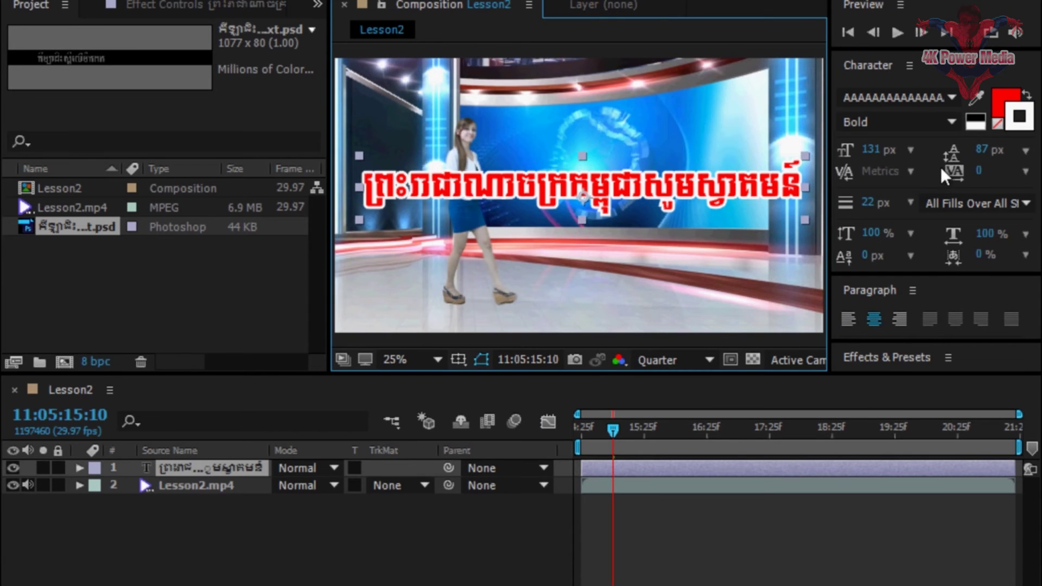
left_click(1013, 131)
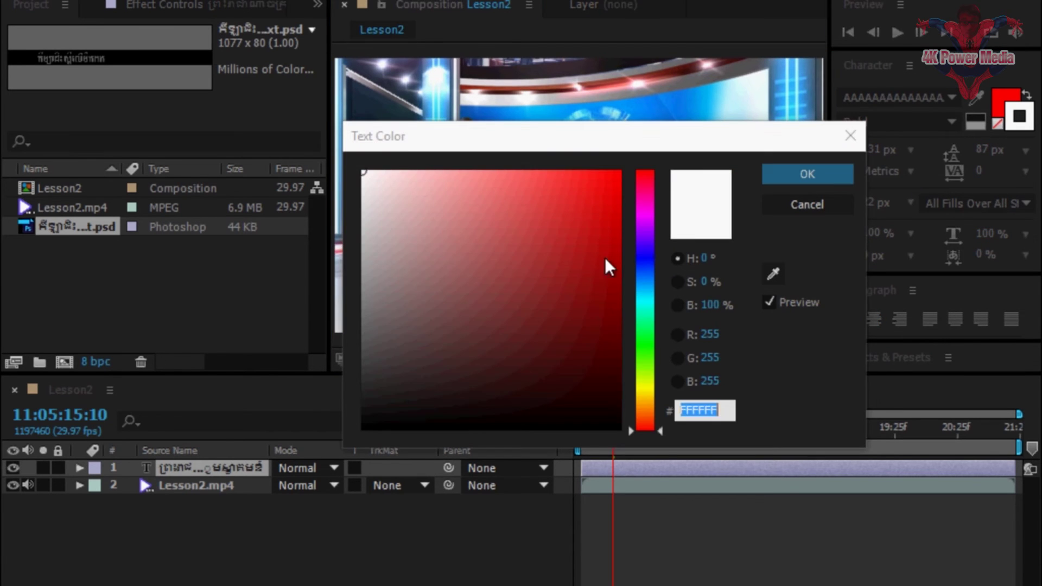
left_click(645, 404)
left_click(615, 231)
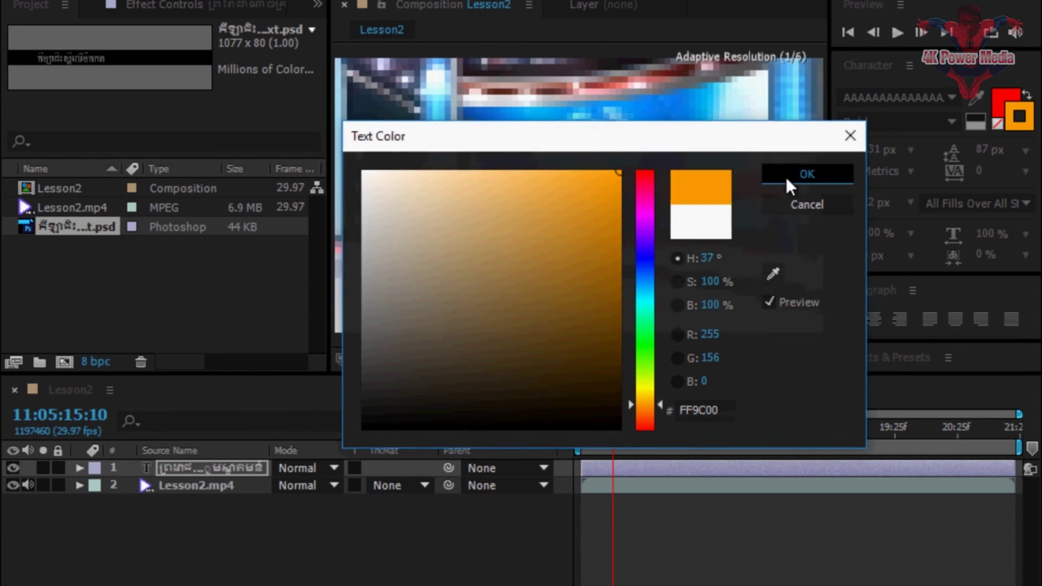
left_click(787, 177)
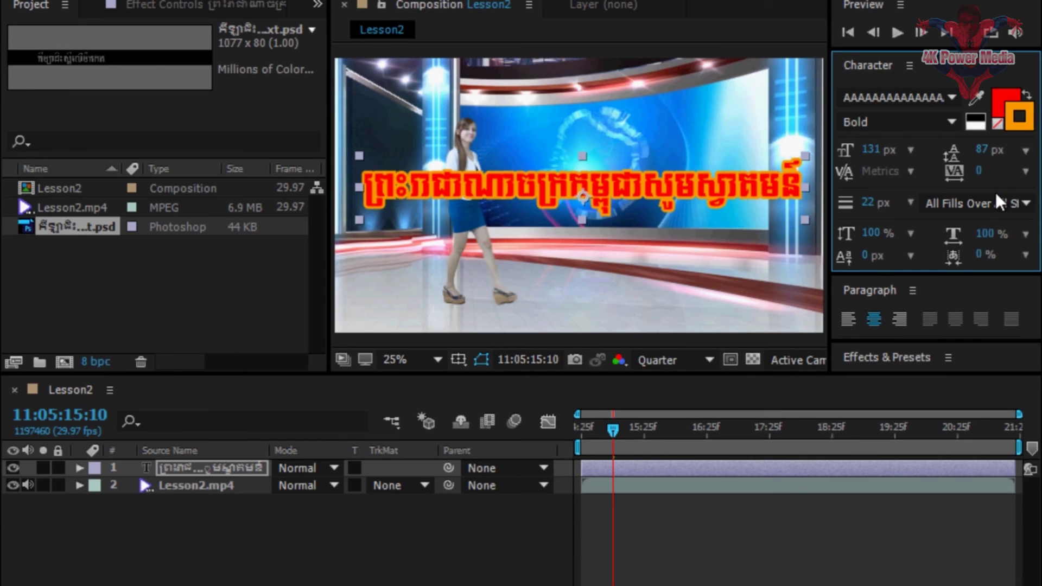
Change the Khmer title's stroke color to magenta, FF00D8.
left_click(1023, 122)
left_click_drag(639, 418, 647, 206)
left_click(790, 176)
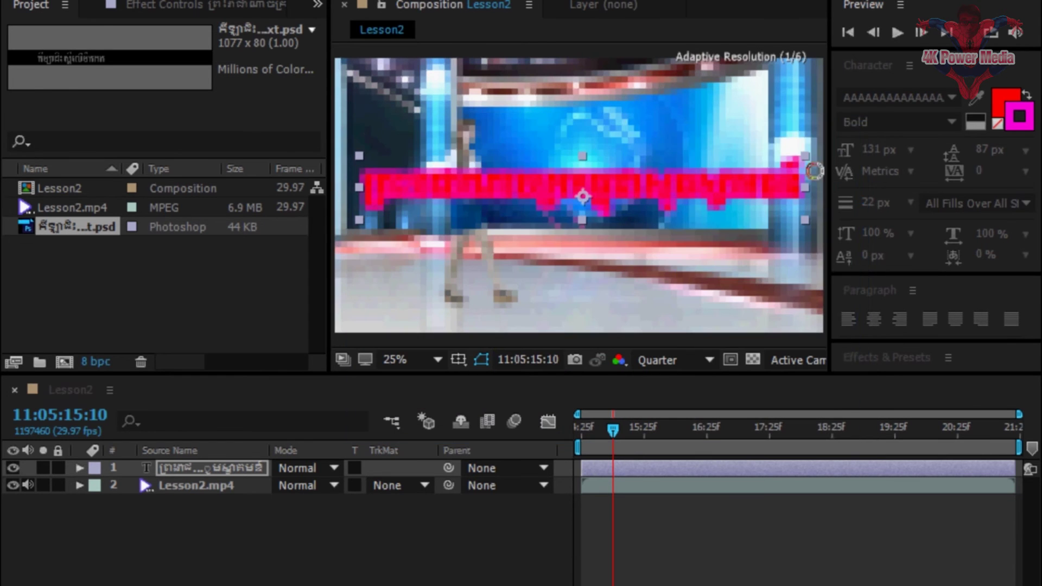
Set the Khmer title's stroke color to white.
left_click(1023, 121)
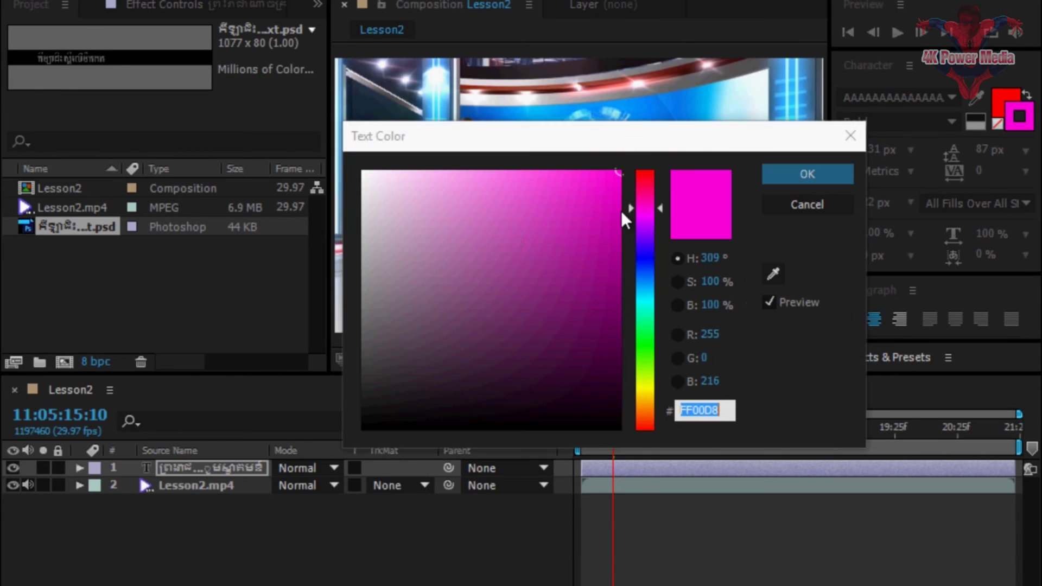
left_click_drag(414, 193, 307, 104)
left_click(806, 176)
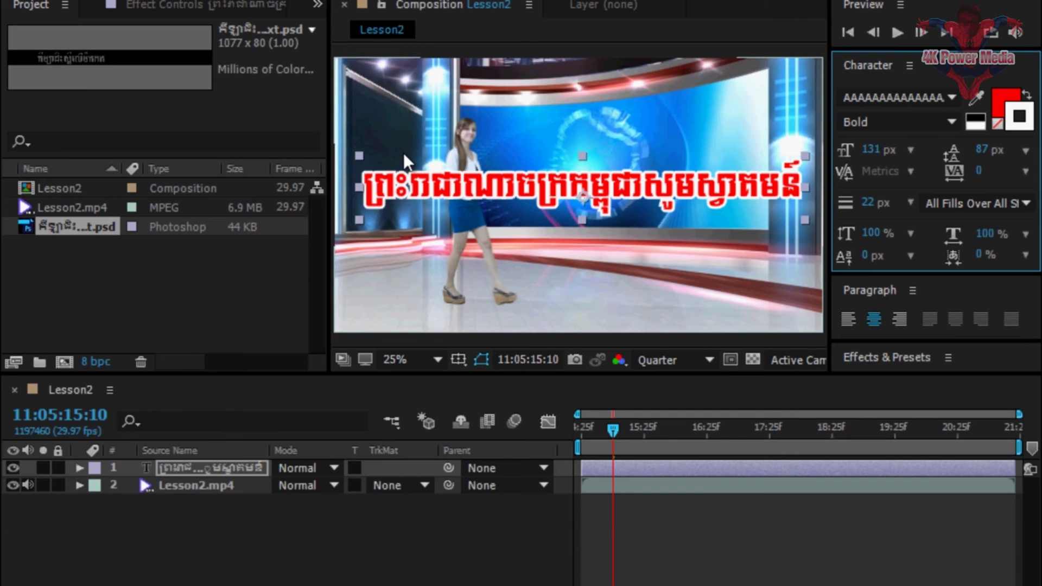
Switch to Adobe Bridge and open the Adobe After Effects CC 2015 Support Files folder under Program Files on Local Disk (C:).
left_click(22, 0)
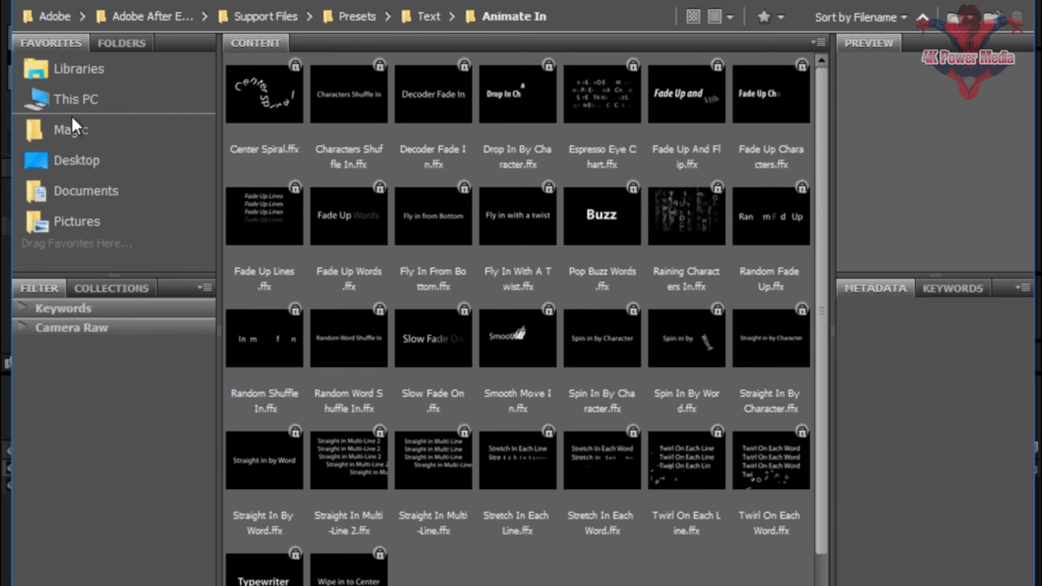
left_click(74, 99)
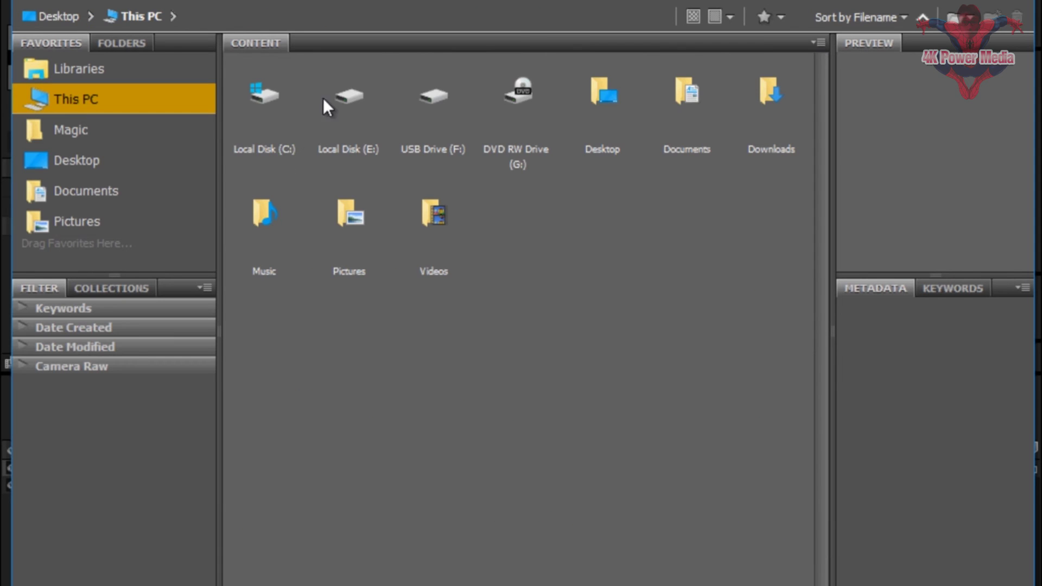
double_click(278, 98)
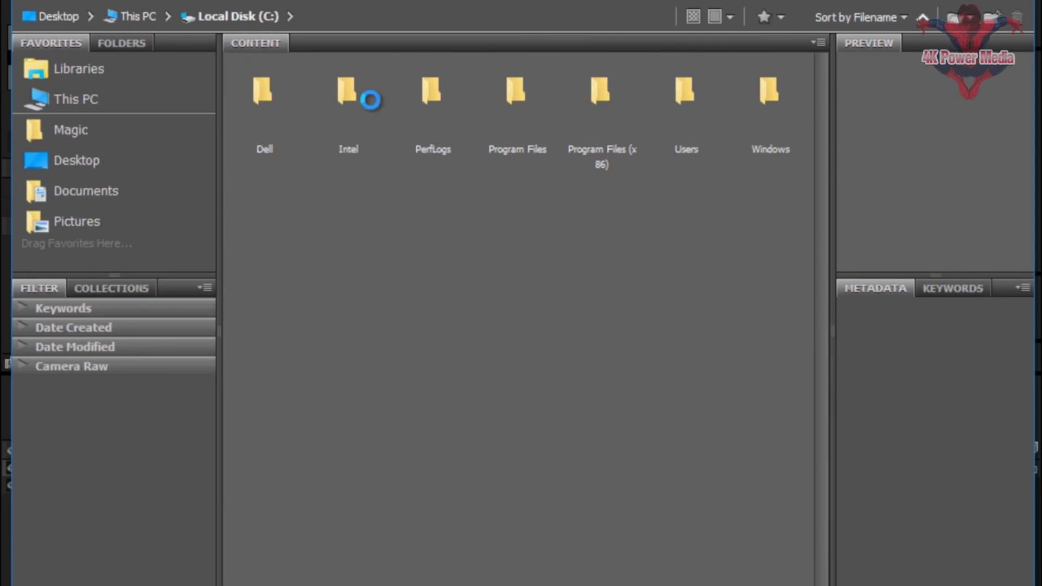
double_click(514, 90)
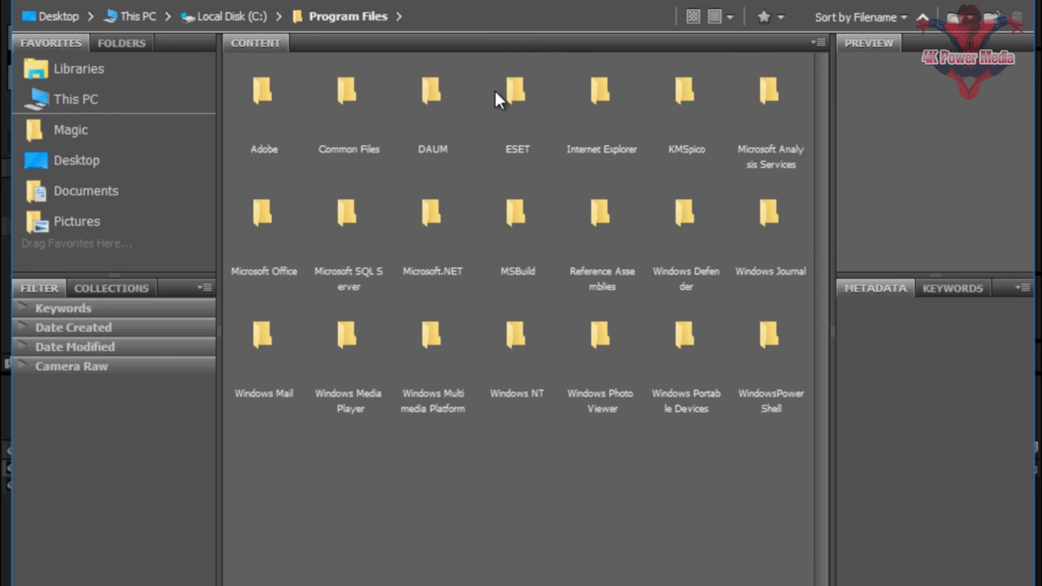
double_click(276, 98)
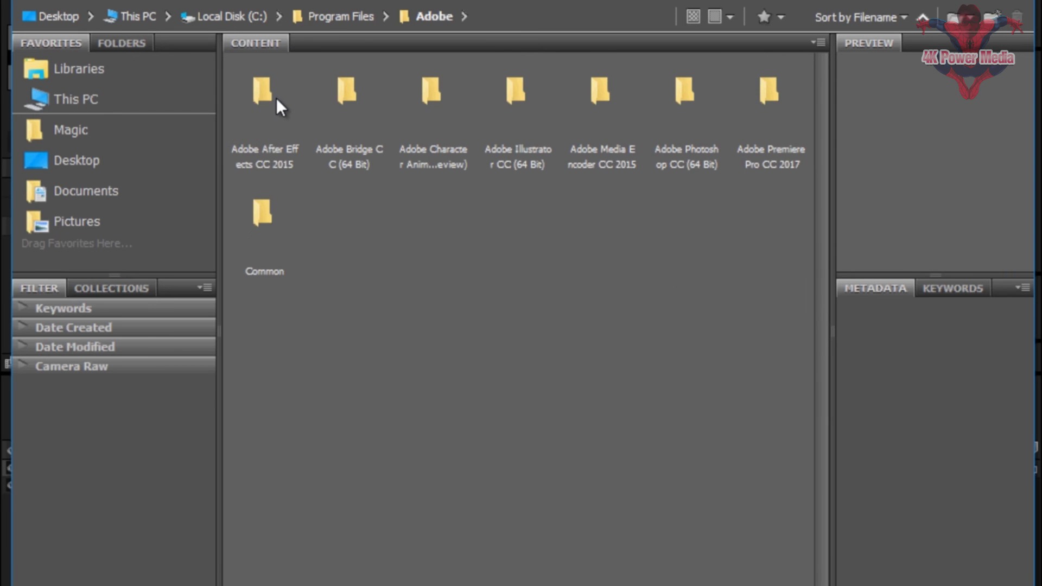
double_click(276, 97)
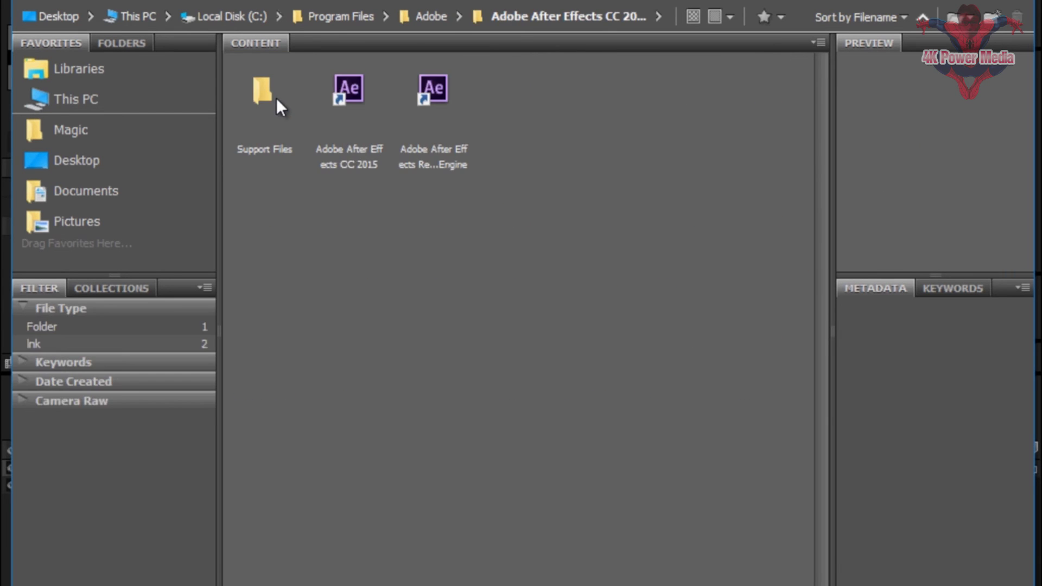
double_click(276, 97)
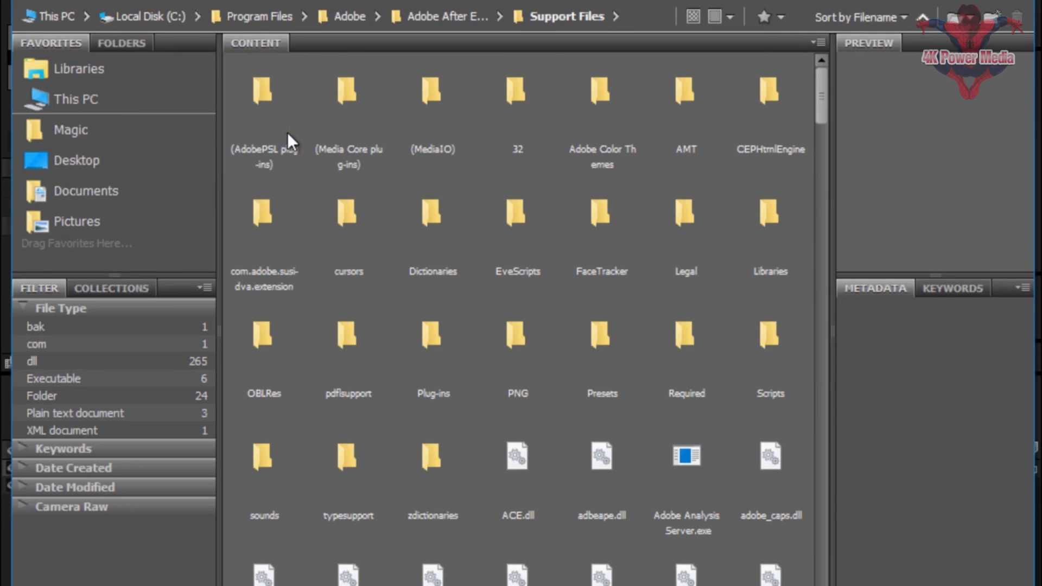
Open the Animate In folder of text animation presets inside Presets > Text.
double_click(611, 331)
double_click(365, 212)
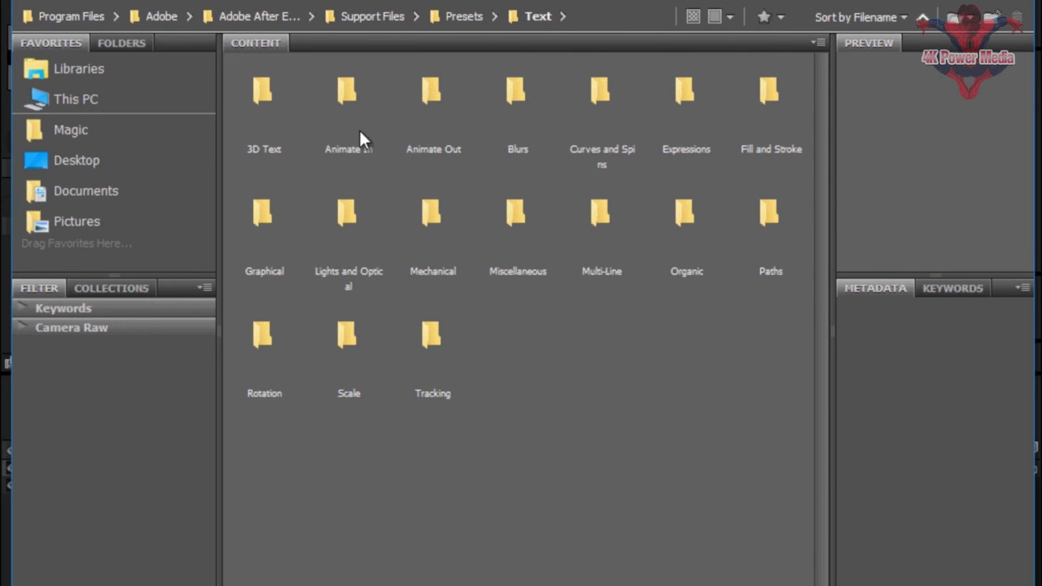
left_click(346, 108)
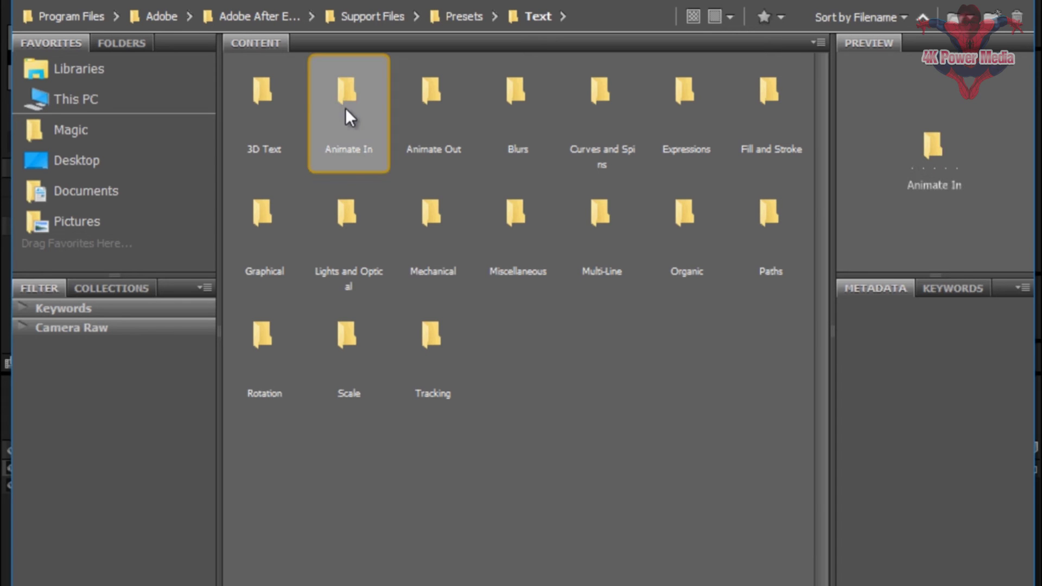
double_click(345, 108)
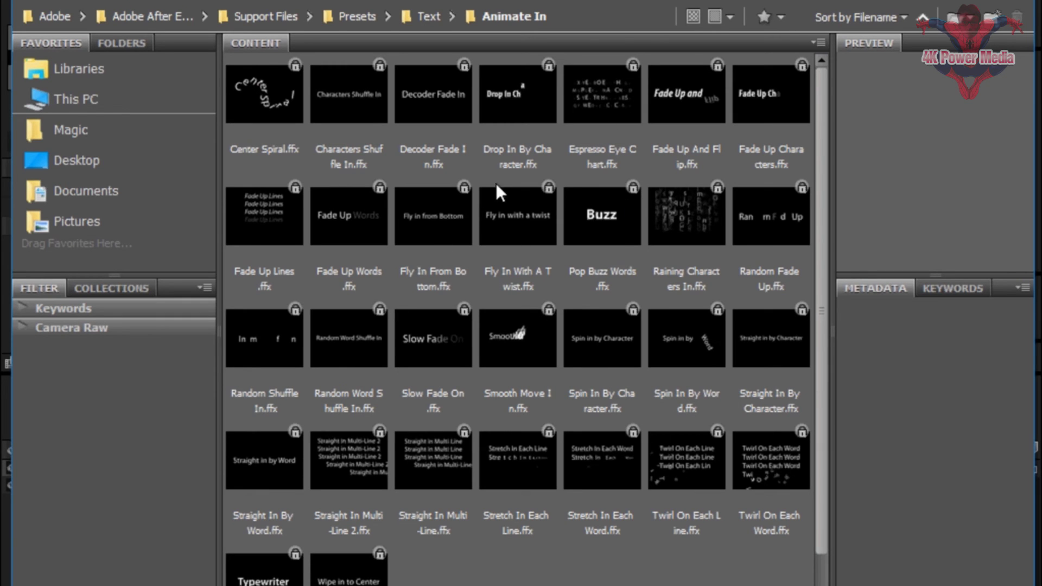
Preview the Fade Up Characters.ffx preset and apply it to the Khmer title in After Effects.
left_click(747, 93)
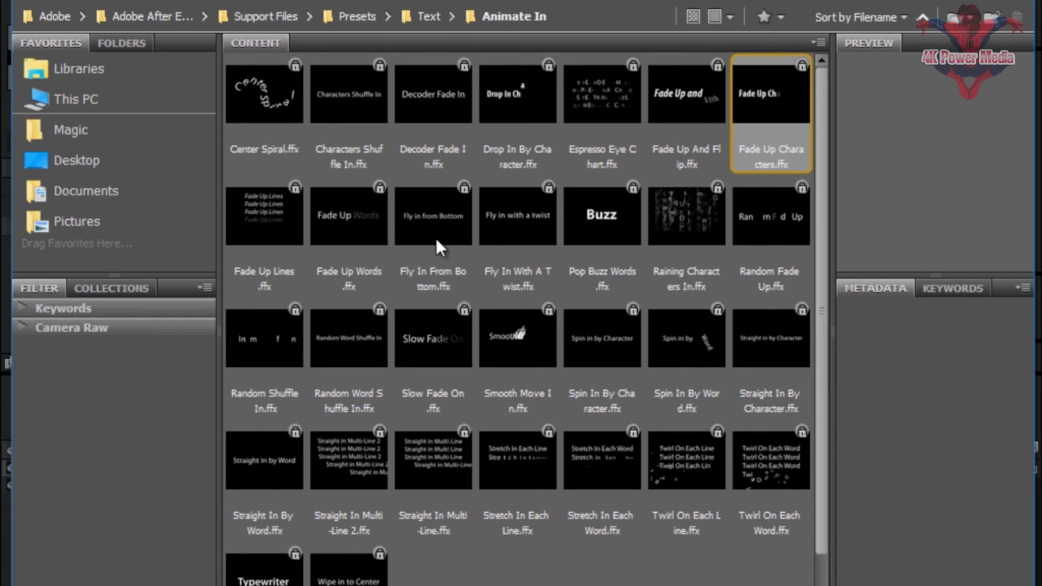
left_click(747, 93)
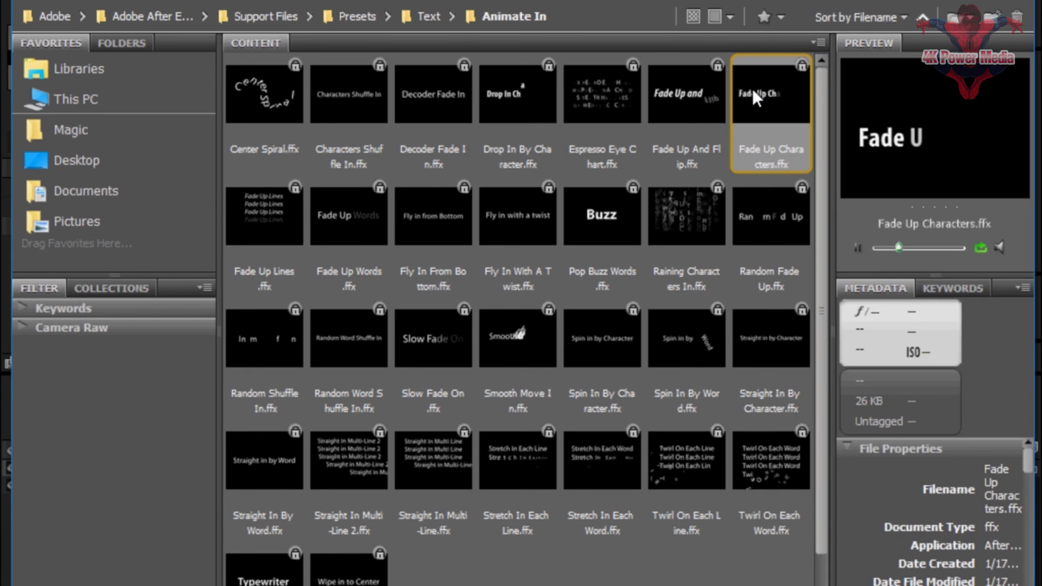
double_click(753, 89)
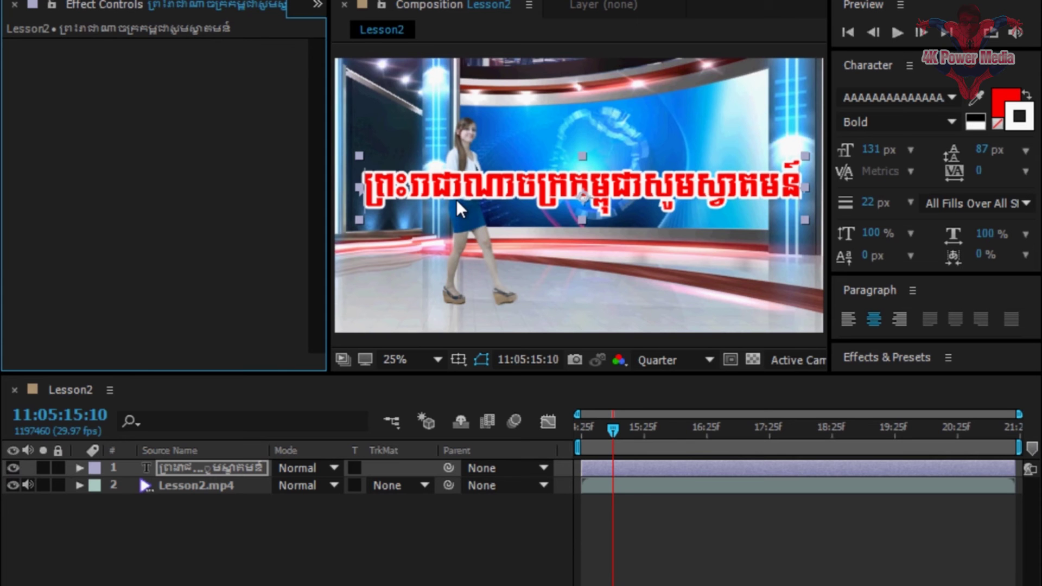
Play the Lesson2 composition from its start to check the title's character fade-in.
left_click(601, 428)
left_click(577, 426)
key("space")
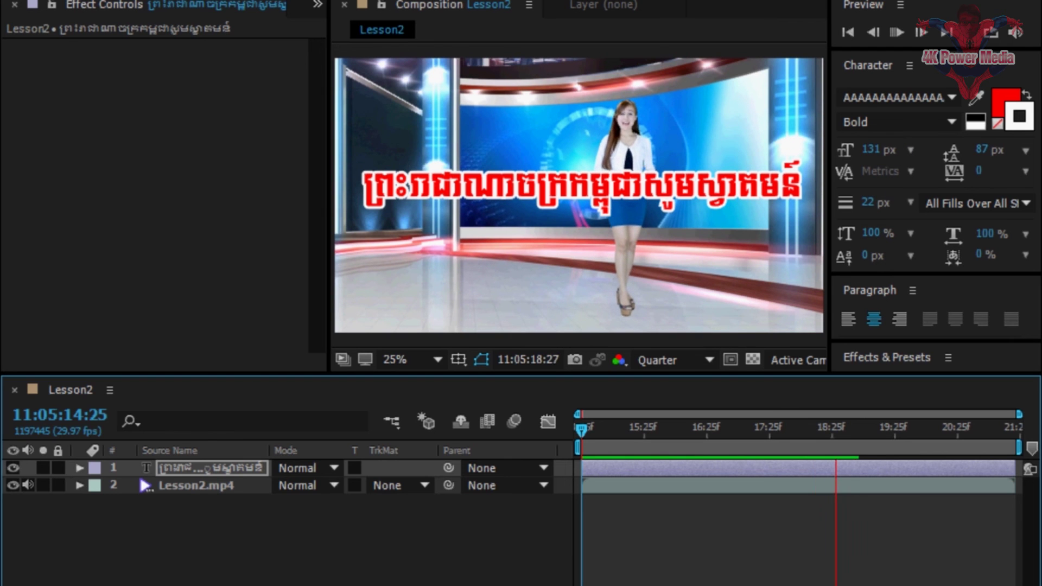
key("space")
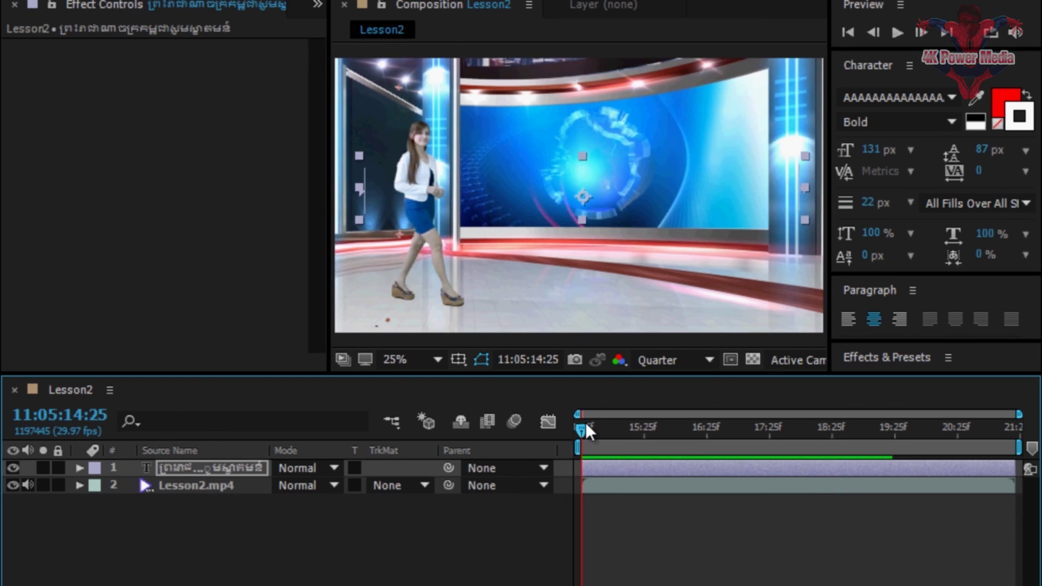
Reveal Range Selector 1 of the title's Animator 1 and move its last Start keyframe earlier, to just after 15:25f.
left_click_drag(582, 423, 608, 439)
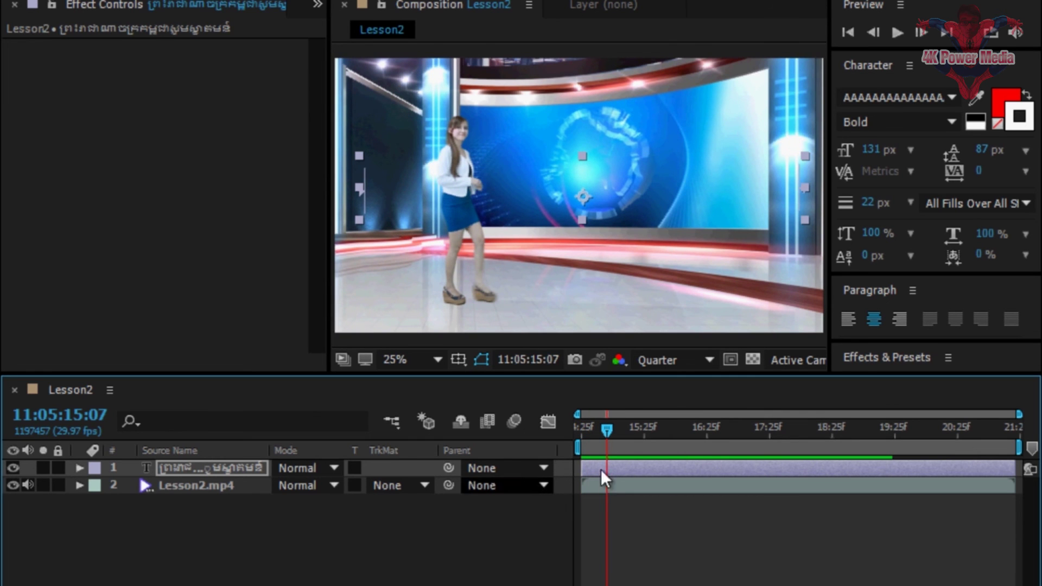
left_click(80, 468)
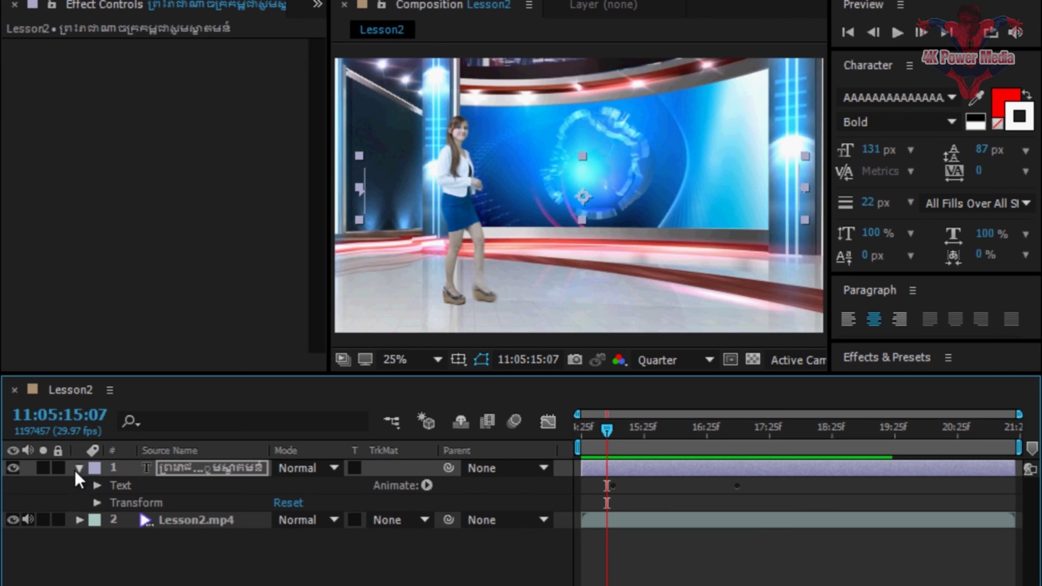
left_click(96, 486)
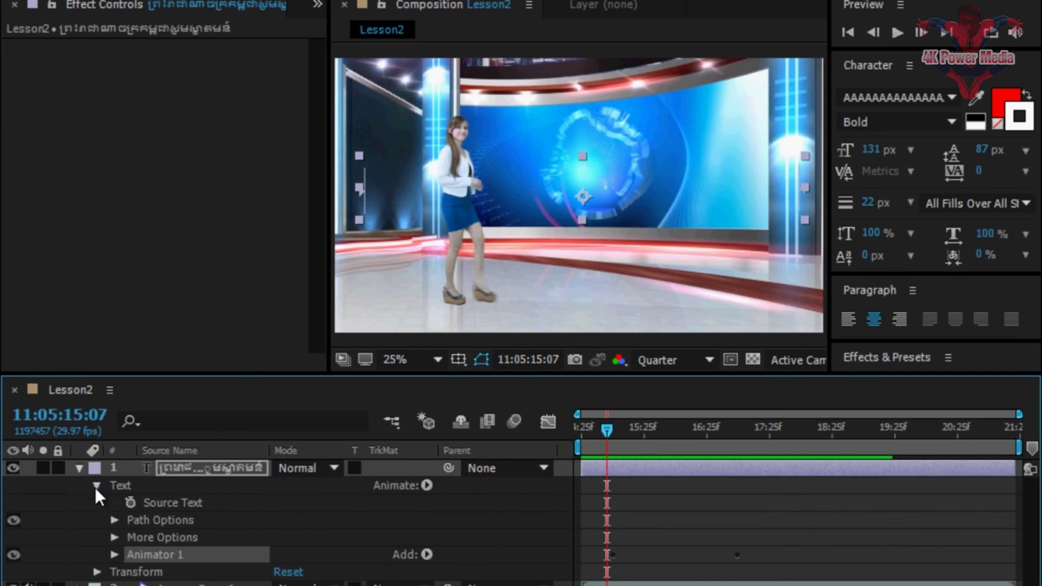
left_click(114, 555)
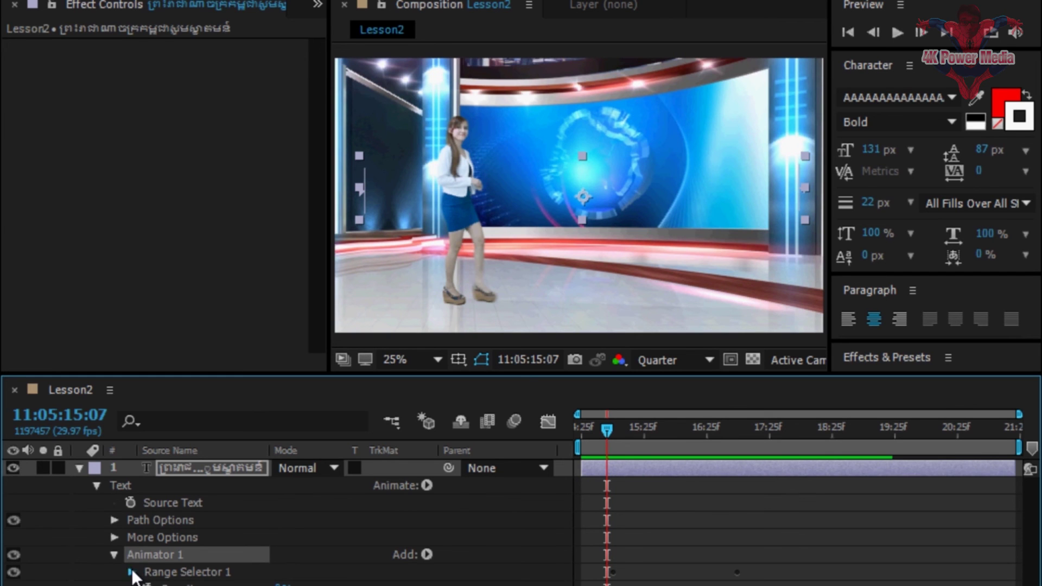
left_click(130, 573)
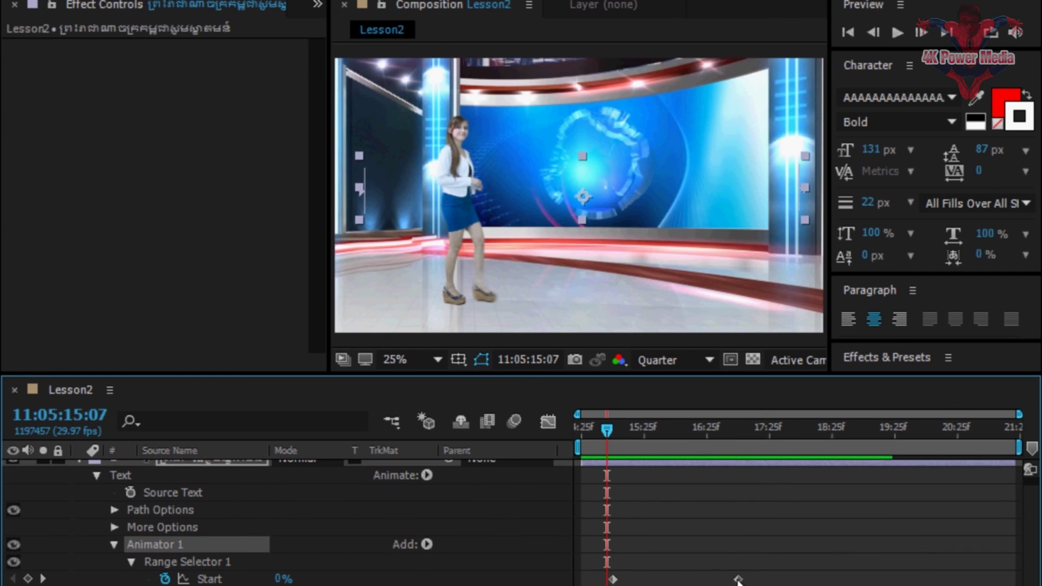
left_click_drag(738, 580, 644, 584)
Preview the faster title fade-in, select both Start keyframes, and scrub from the composition's start to 11:05:15:25.
key("space")
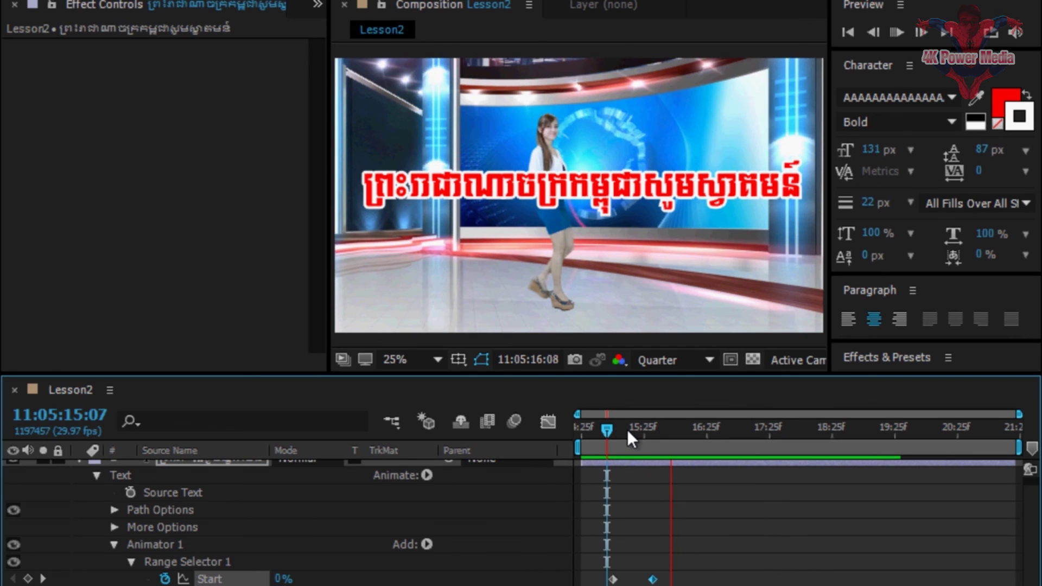
key("Home")
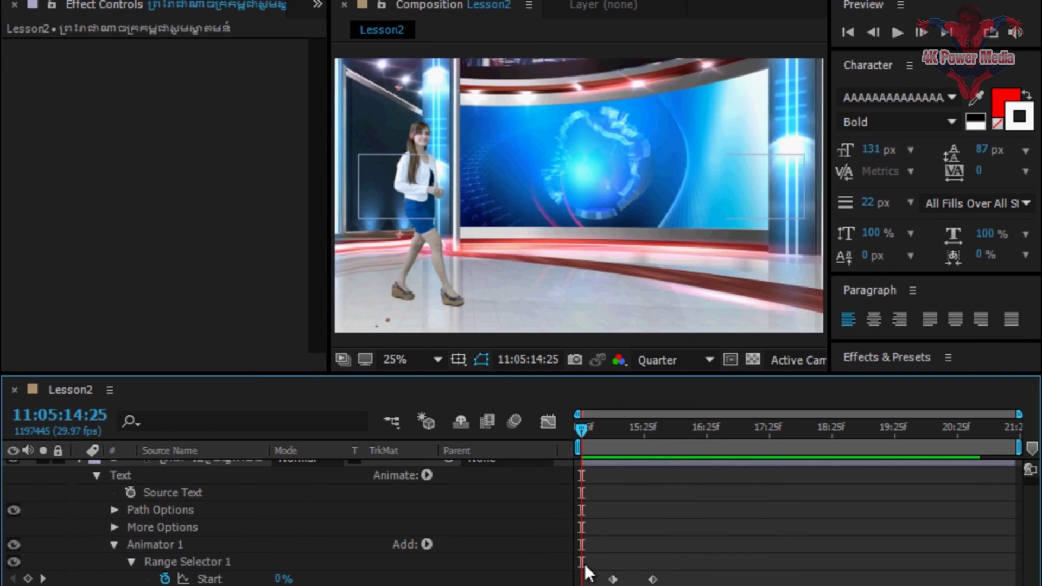
left_click_drag(603, 552, 659, 585)
left_click_drag(590, 435, 645, 442)
Examine the Start, End, Offset and Advanced settings of the title's Range Selector 1, and collapse Animator 1.
left_click(131, 562)
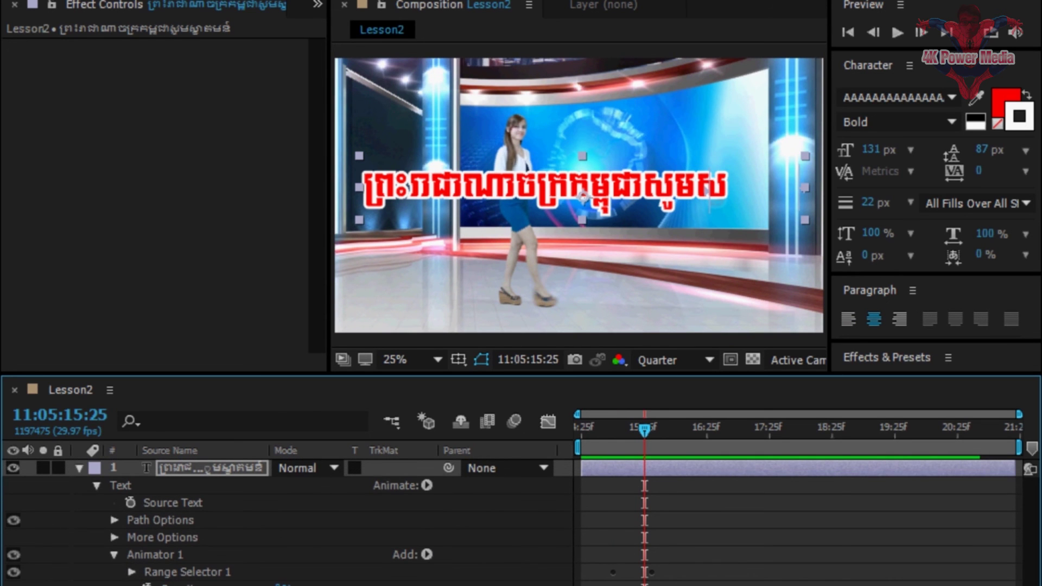
left_click(132, 573)
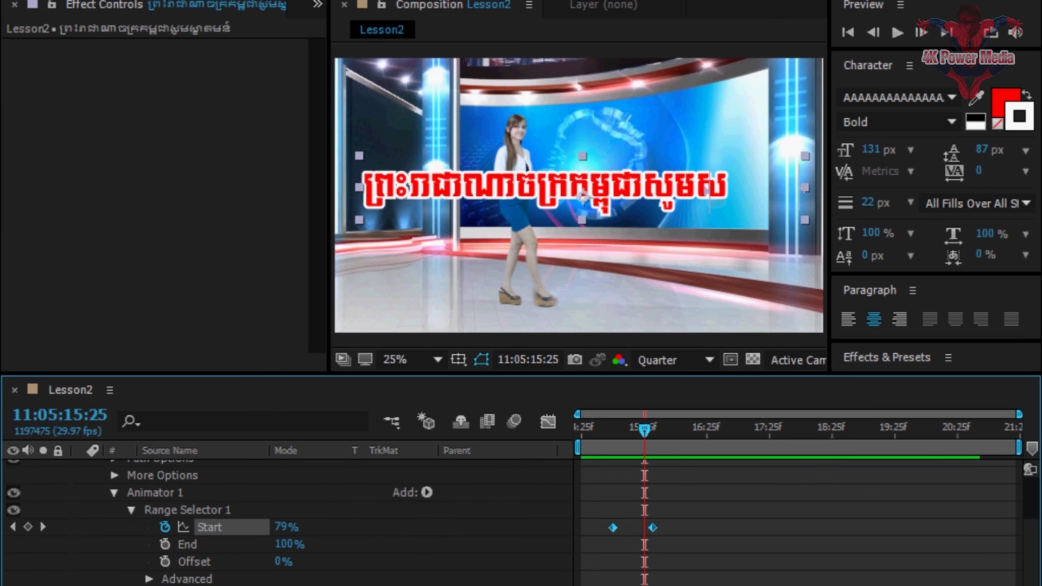
left_click(149, 579)
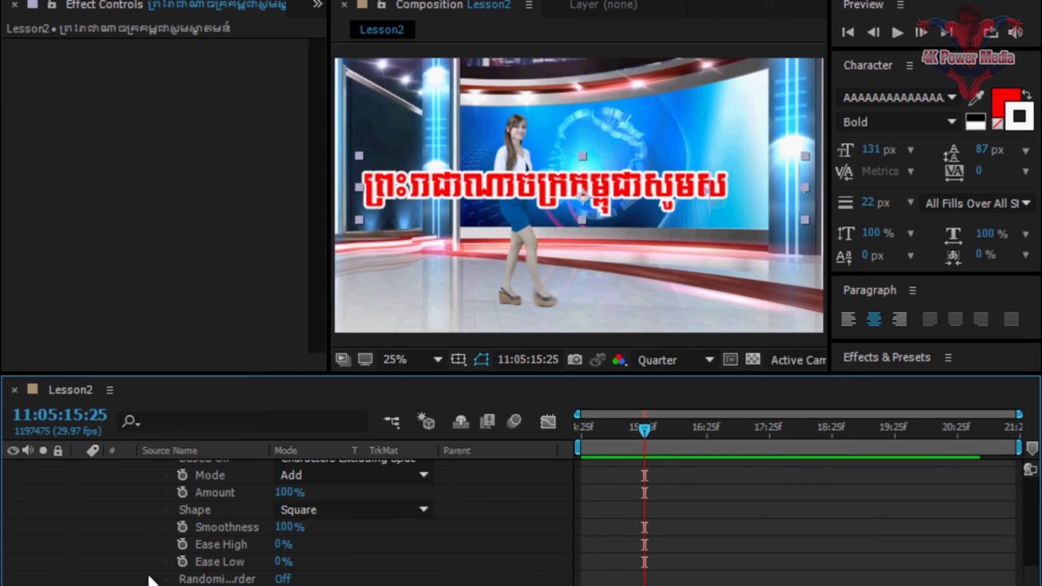
scroll(149, 579, "up", 5)
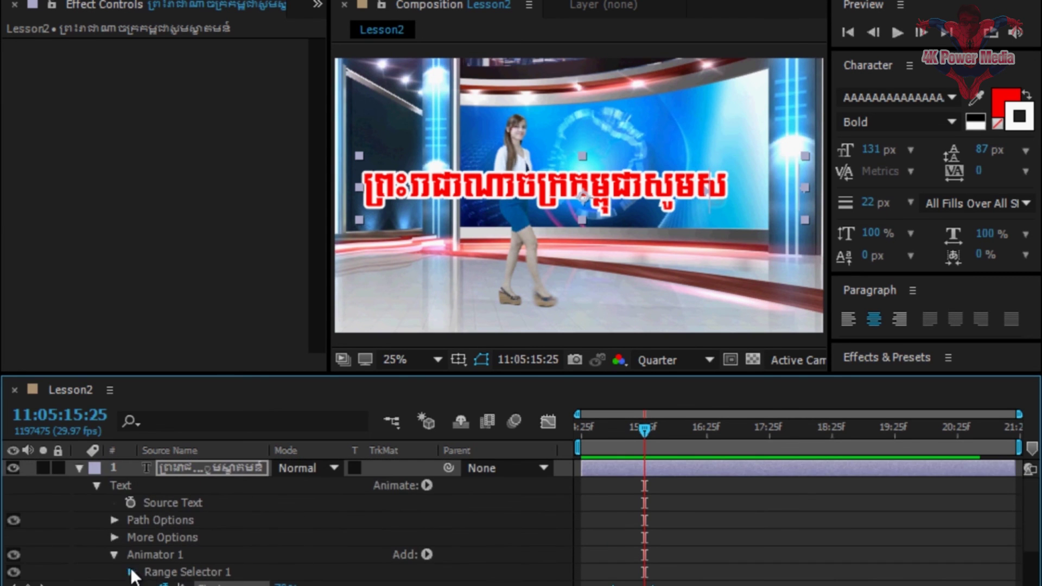
left_click(114, 554)
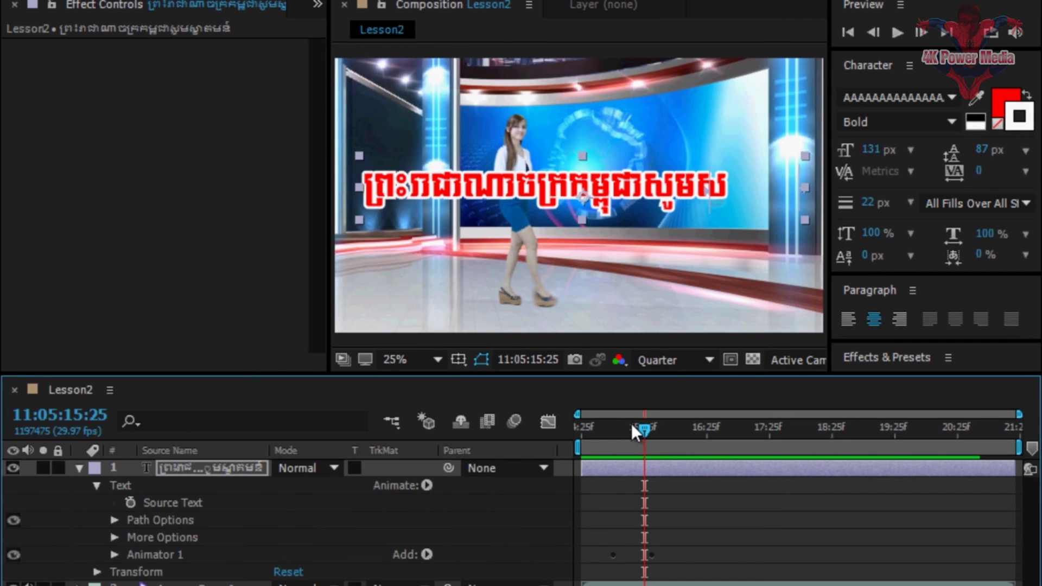
Apply the Smooth Move In.ffx preset from Adobe Bridge to the Khmer title at 11:05:15:09.
left_click_drag(633, 424, 611, 426)
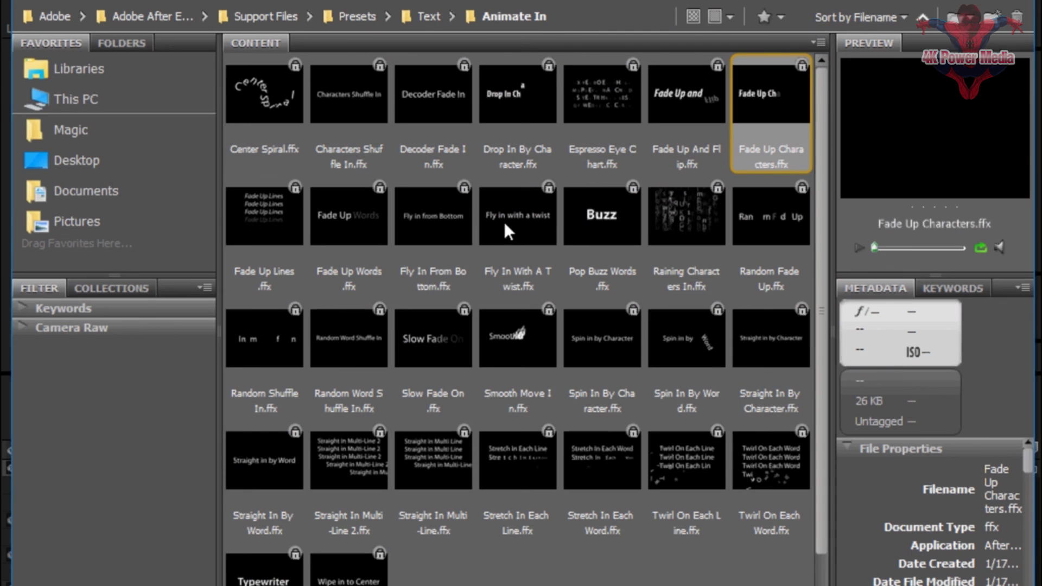
double_click(504, 324)
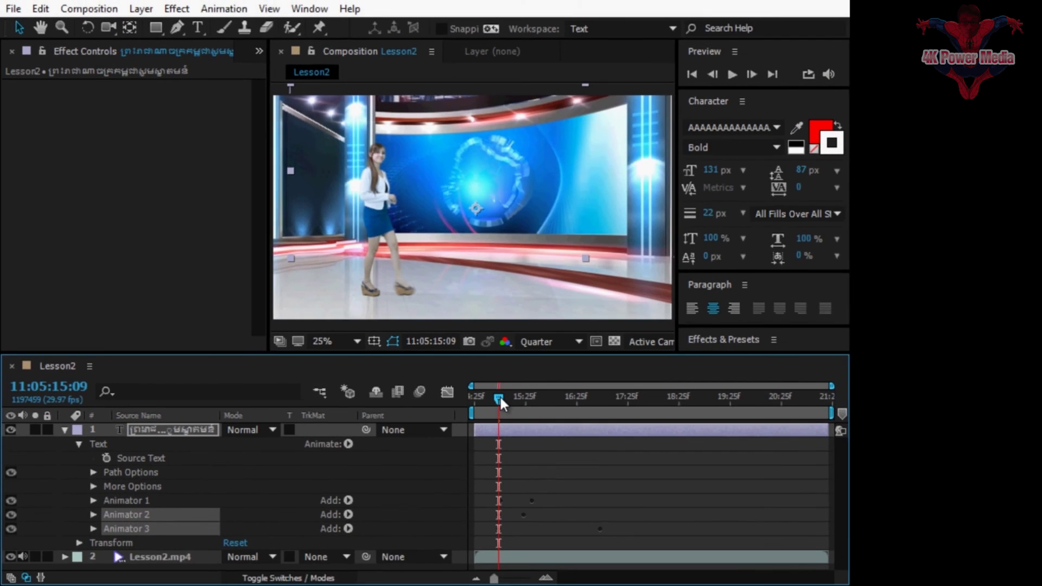
Scrub through the title's Smooth Move In animation and play the composition from its start.
left_click_drag(597, 422, 632, 427)
left_click_drag(528, 400, 554, 404)
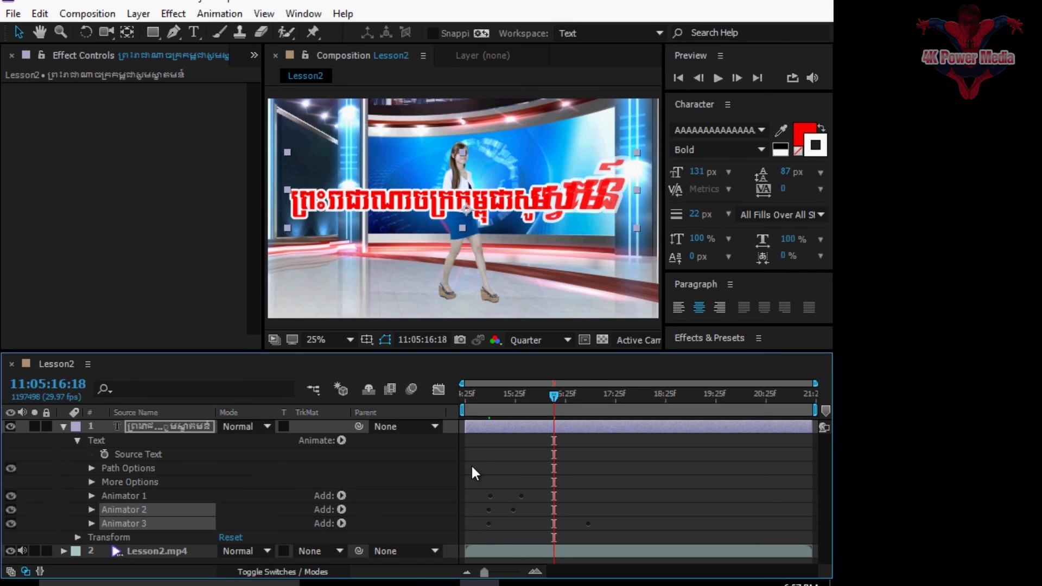
left_click_drag(553, 404, 446, 396)
key("space")
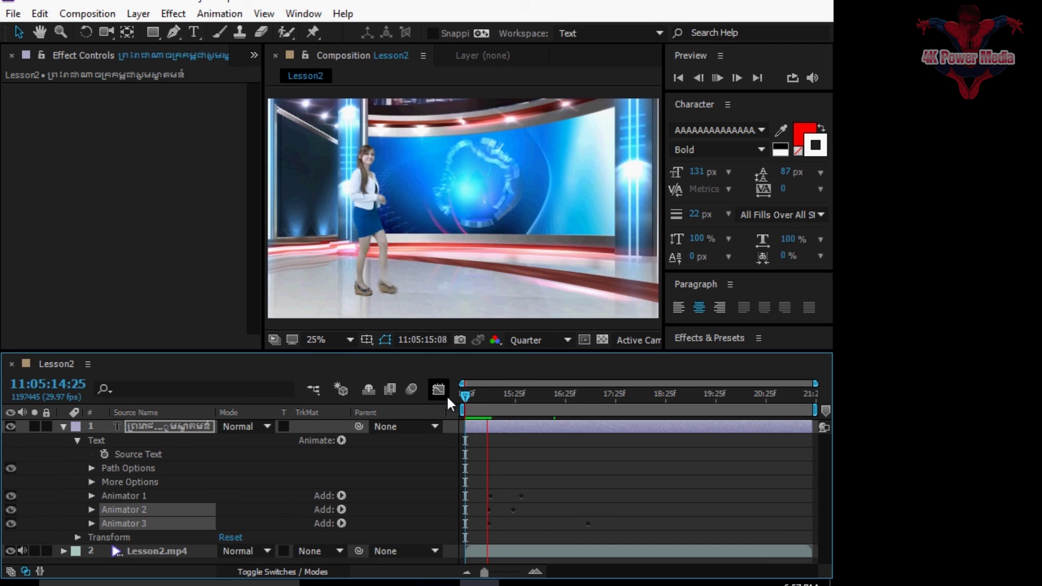